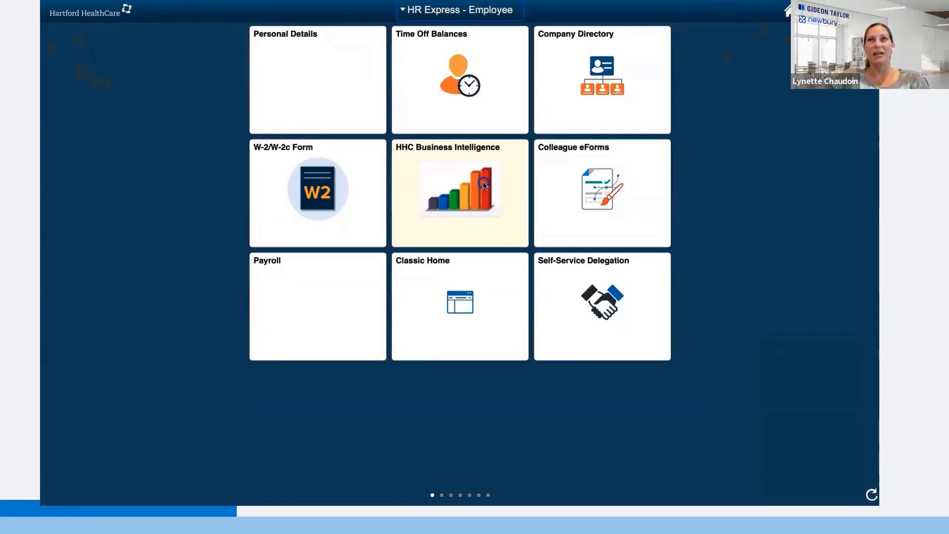
- Open the Job Changes area of Colleague eForms and start adding a job change eForm
mouse_move(610, 229)
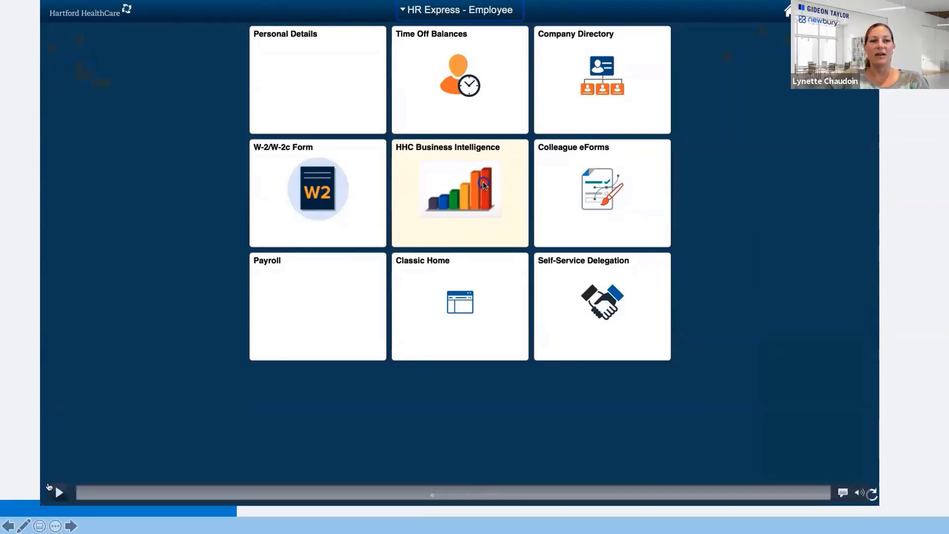
left_click(62, 496)
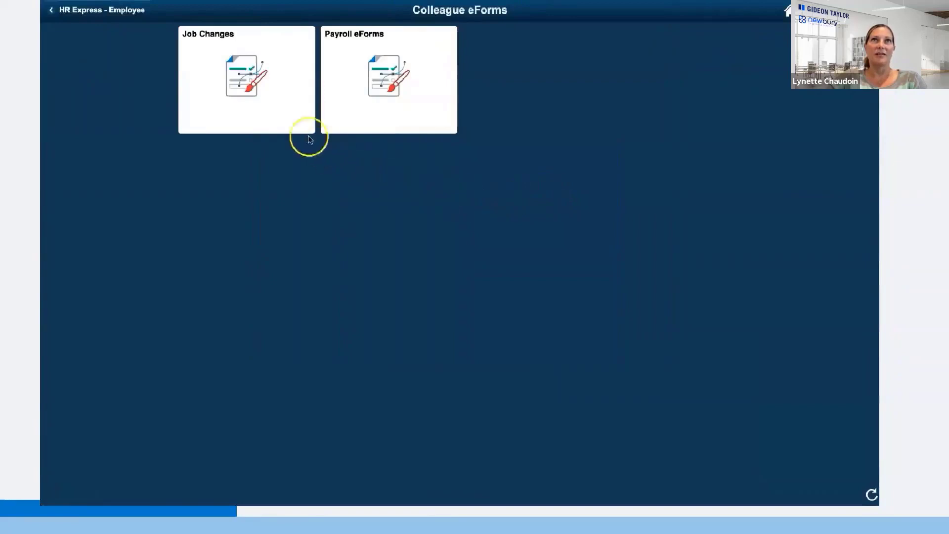
left_click(280, 116)
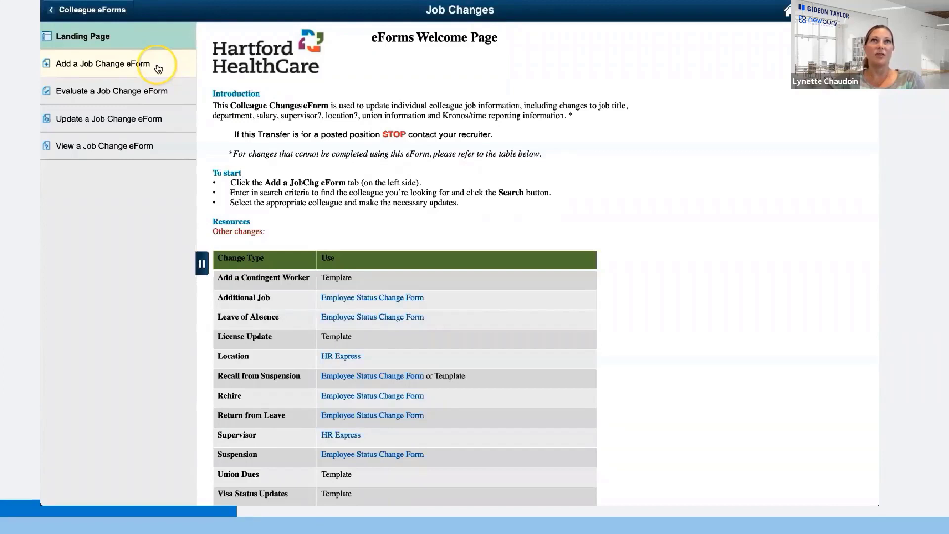
left_click(158, 68)
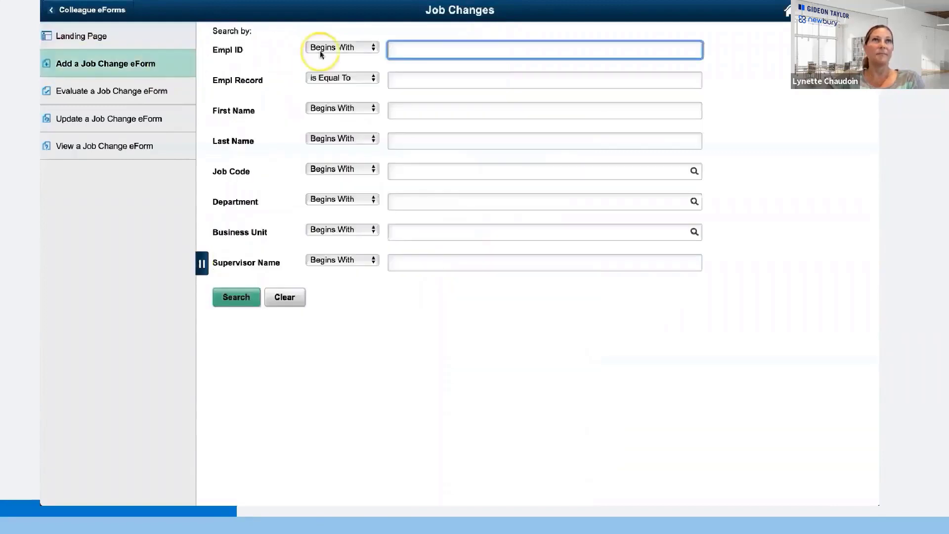
- Search for the colleague by employee ID to open their job change form
left_click(398, 48)
type("100059302")
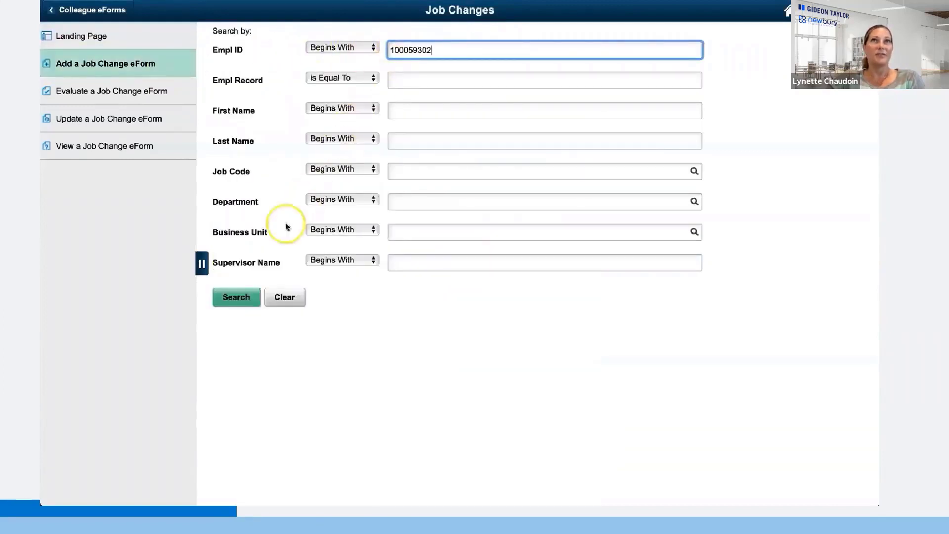
left_click(241, 298)
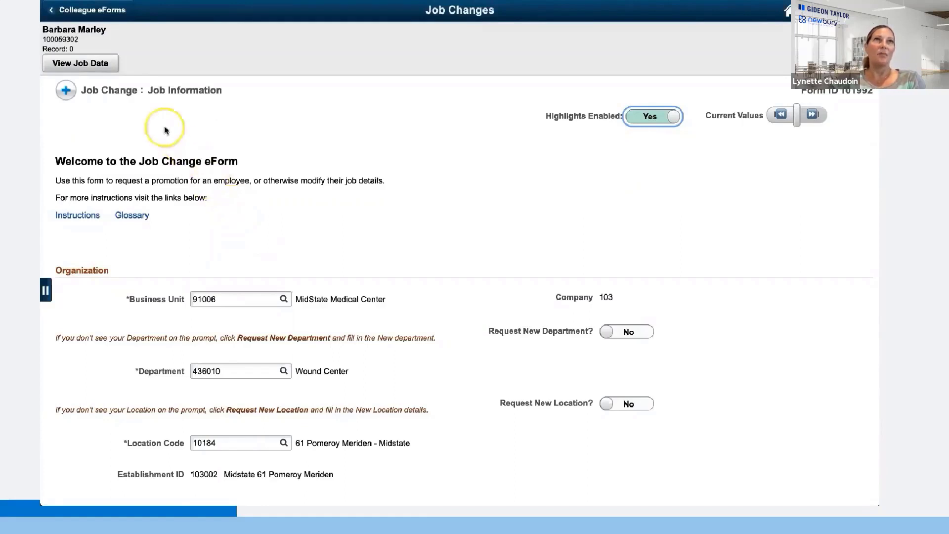
- Review the employee's current job data, including department, job code and compensation, and close it
left_click(98, 63)
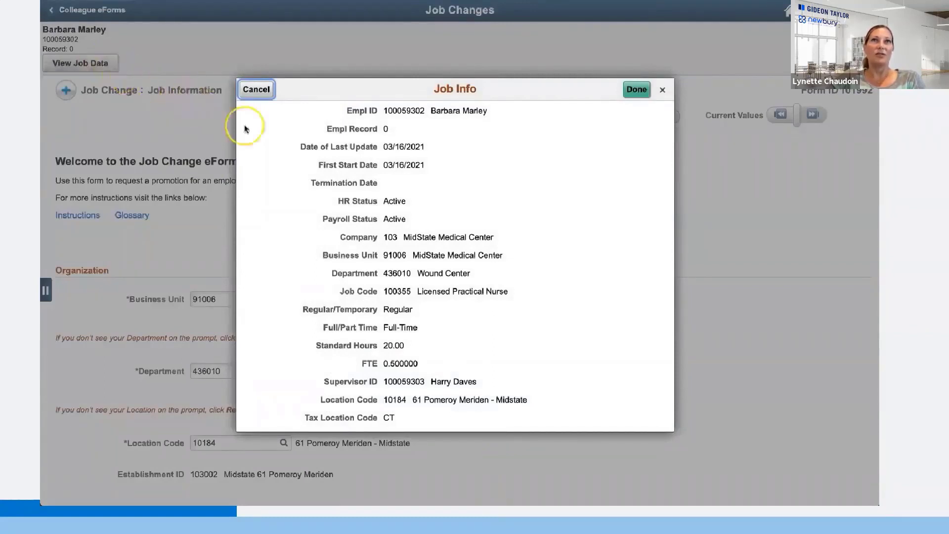
scroll(427, 207, "down", 3)
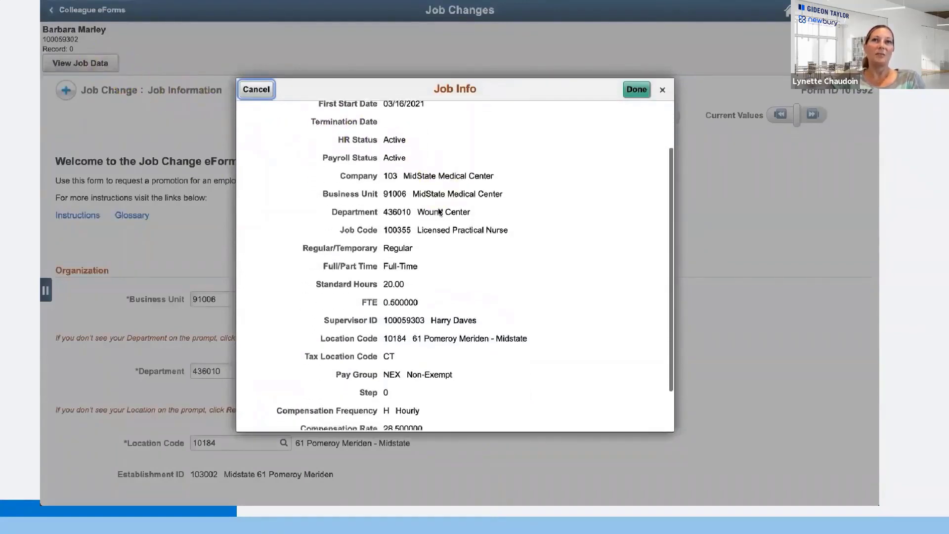
left_click(637, 89)
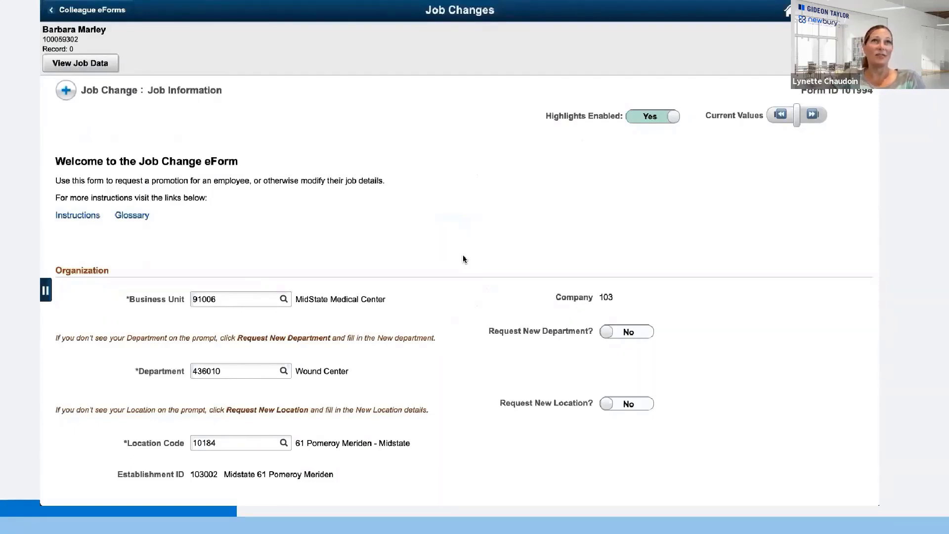
- Set the business unit to 92003 and the department to 135210 in the Organization section
scroll(464, 259, "down", 2)
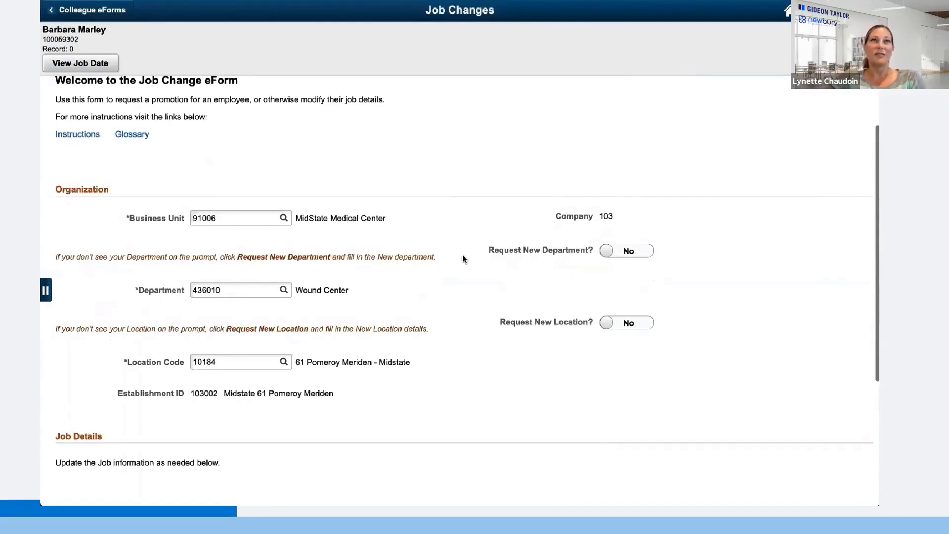
scroll(465, 259, "down", 3)
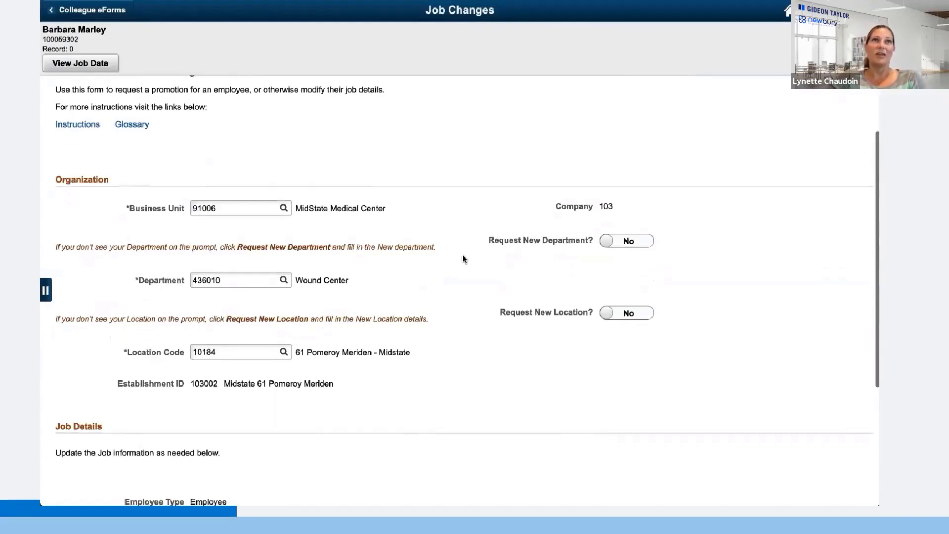
scroll(465, 259, "down", 2)
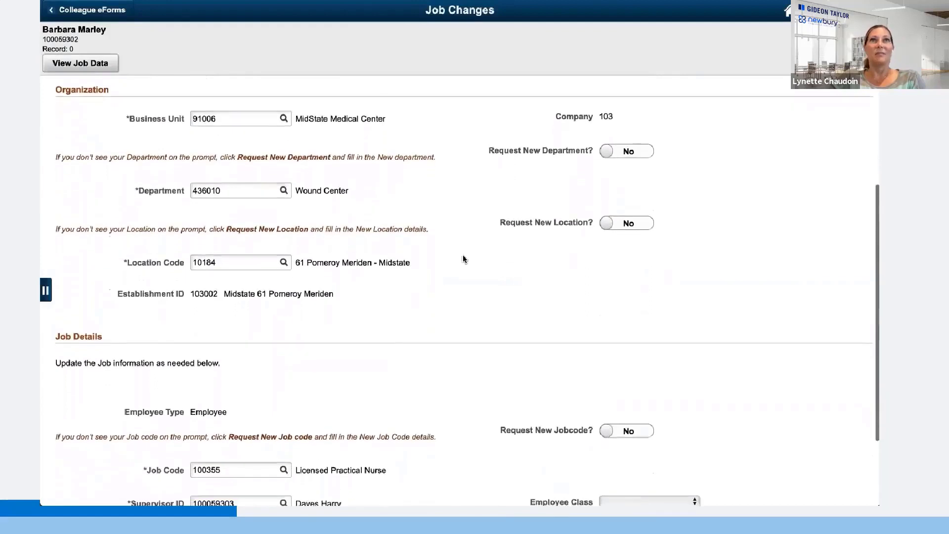
left_click(394, 185)
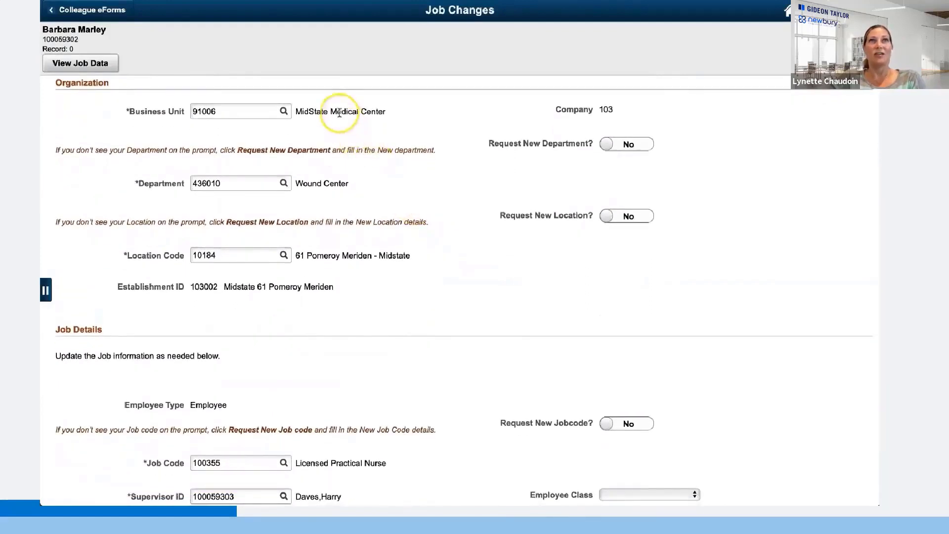
double_click(230, 112)
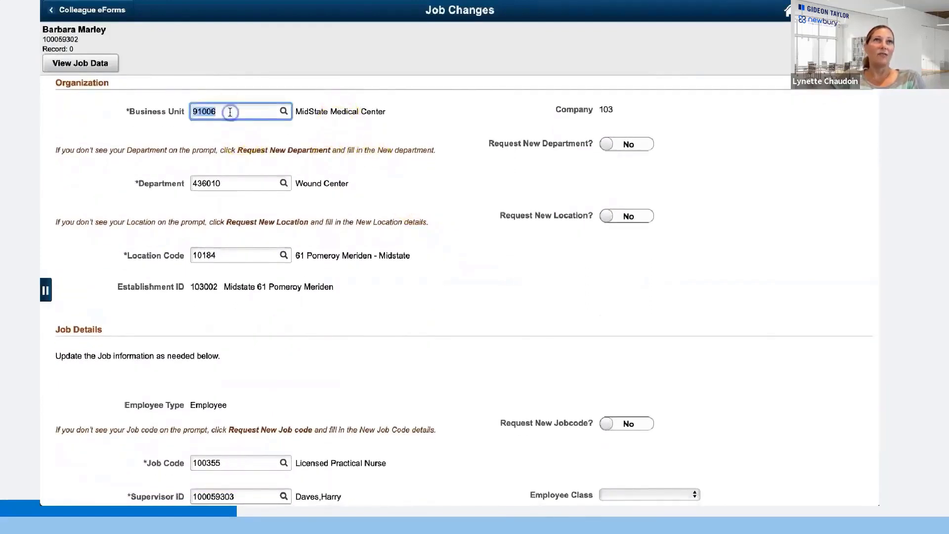
type("92003")
key("Tab")
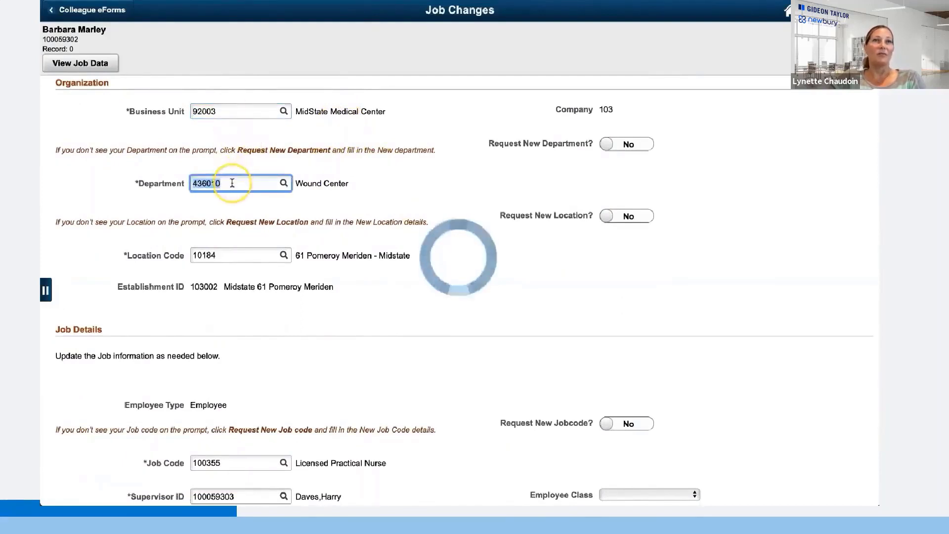
type("135210")
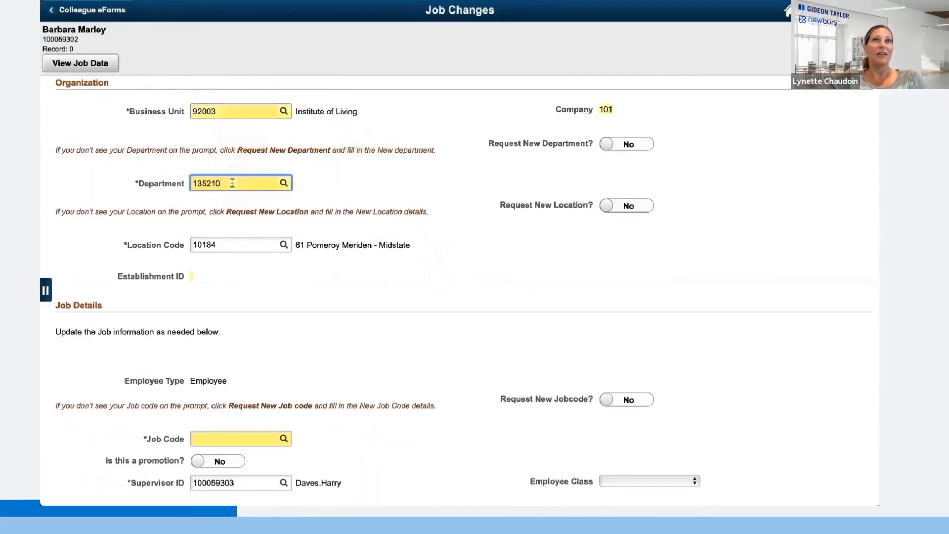
- Set the location code to 10009
left_click(230, 243)
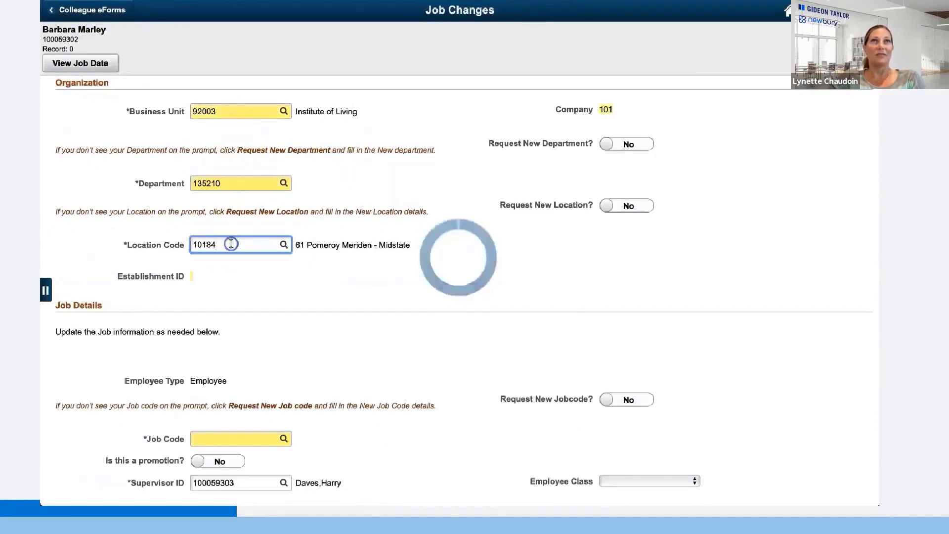
key("BackSpace")
key("BackSpace")
key("BackSpace")
key("BackSpace")
key("BackSpace")
type("10009")
- Set the job code to 101462 in the Job Details section
left_click(230, 447)
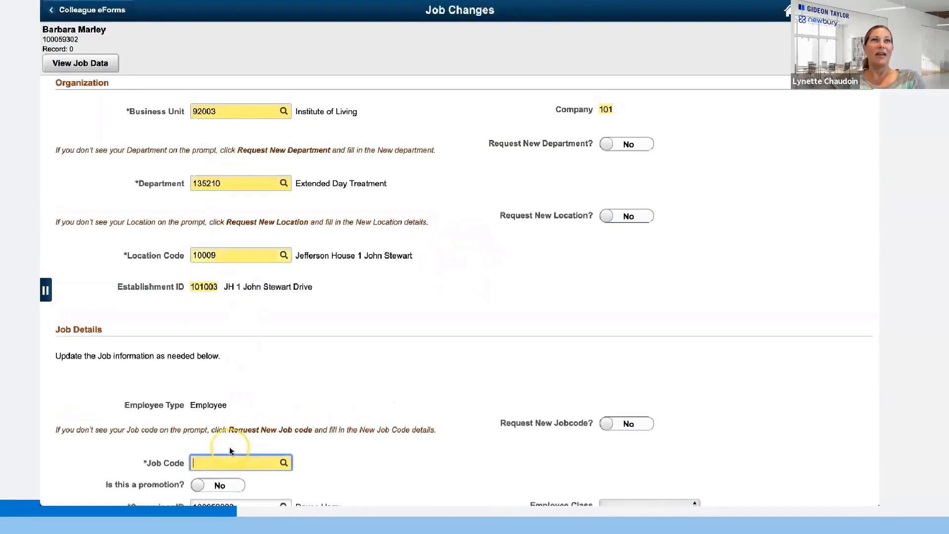
type("10146")
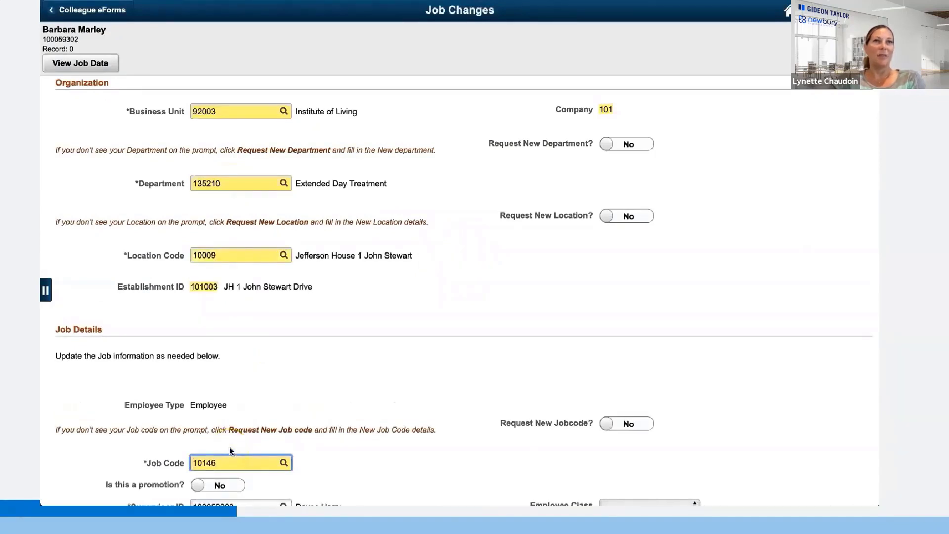
type("2")
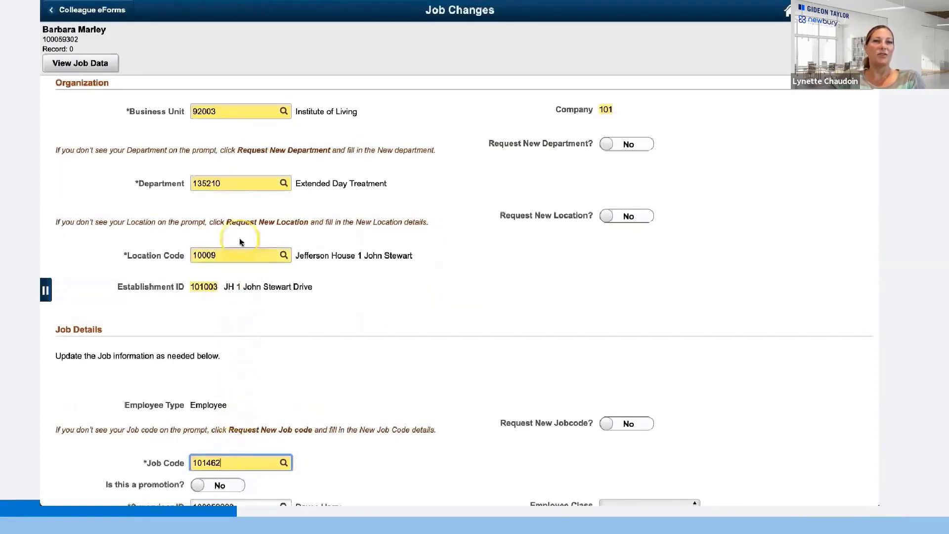
- Request a new department named "New Department" and continue to the form page with hours and Kronos details
left_click(239, 186)
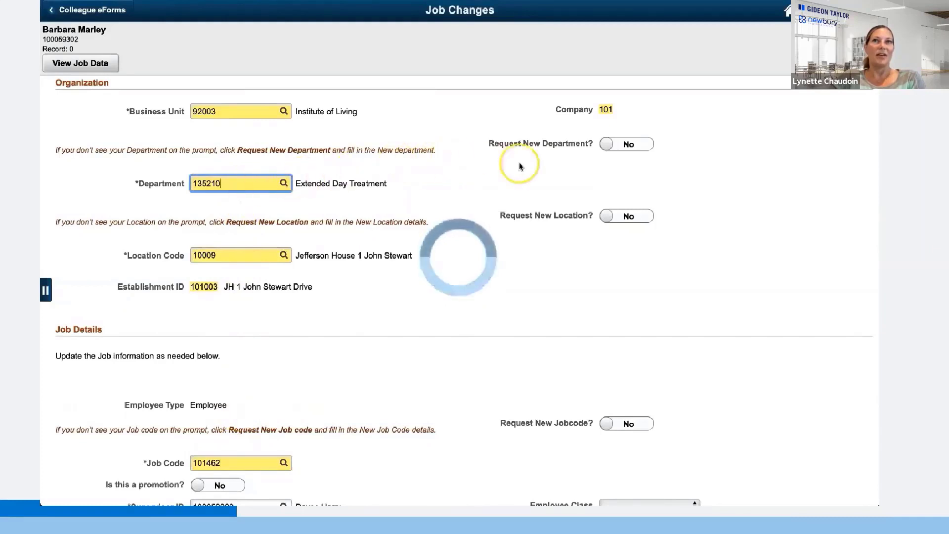
left_click(621, 145)
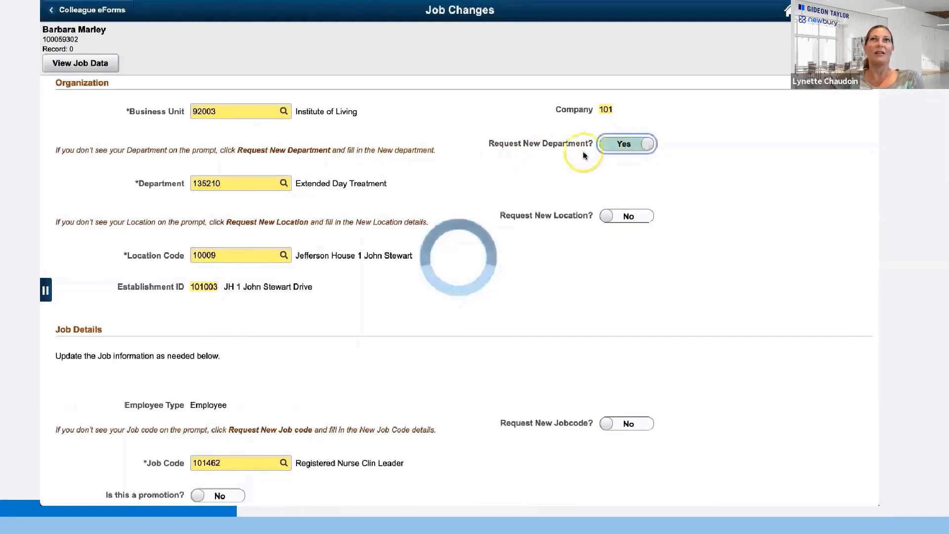
left_click(273, 181)
type("New De")
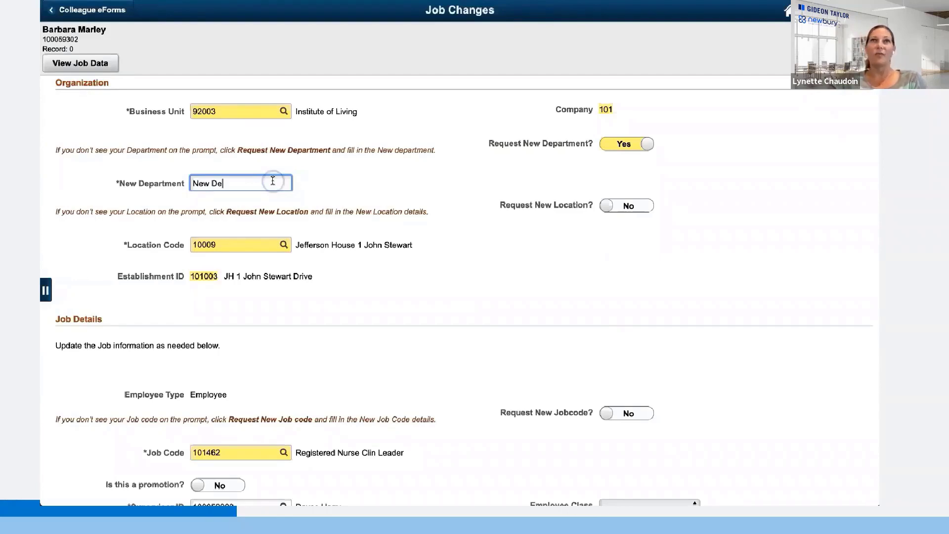
type("partment")
scroll(294, 285, "down", 1)
scroll(294, 285, "down", 3)
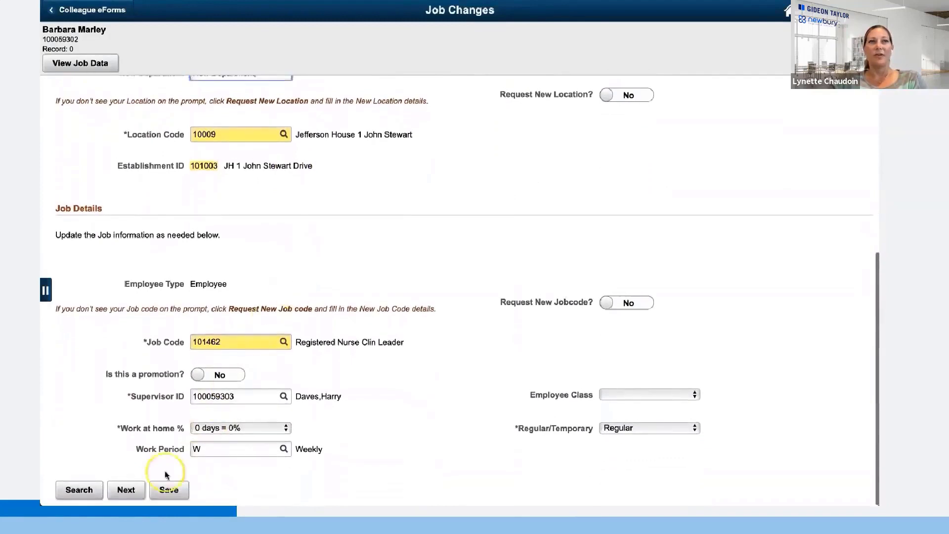
left_click(130, 490)
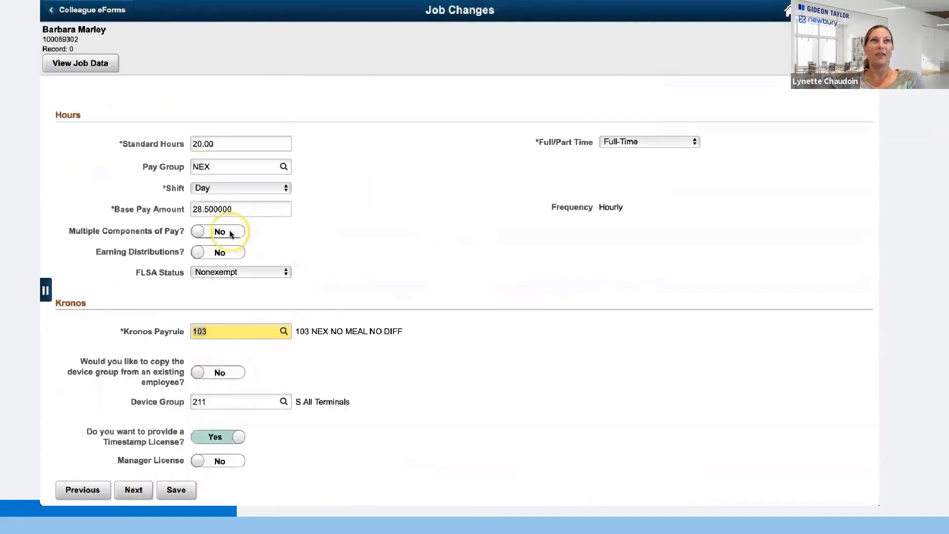
- Enable Multiple Components of Pay and Earning Distributions to view their sections, and set both back to No
left_click(231, 234)
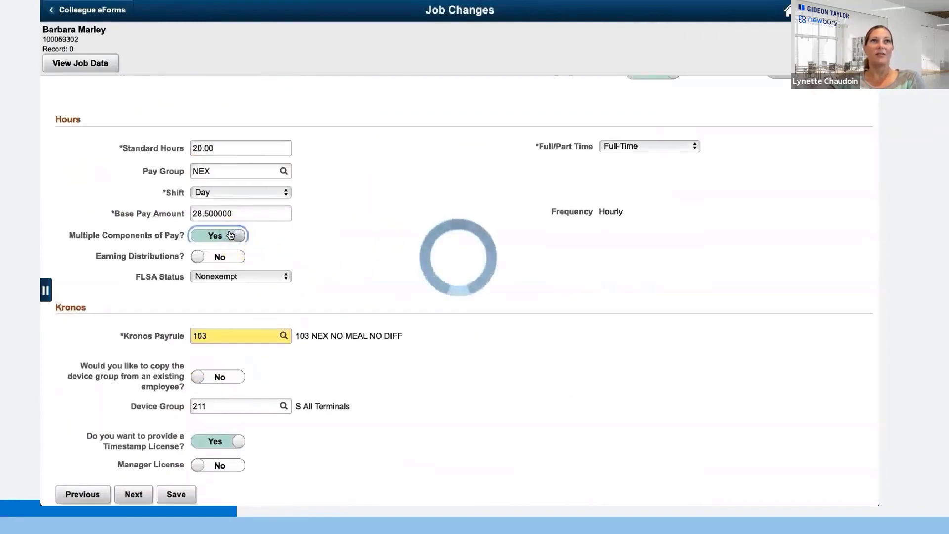
left_click(221, 253)
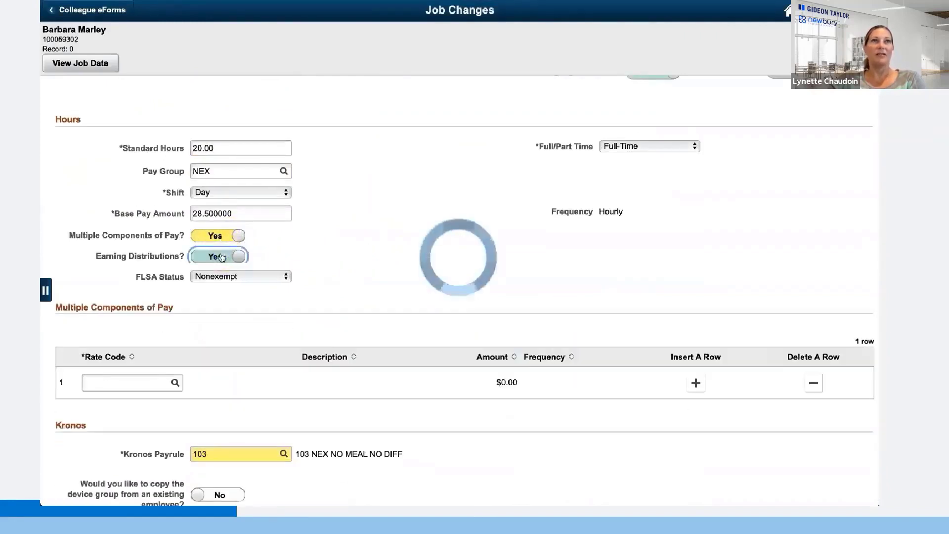
scroll(221, 258, "down", 1)
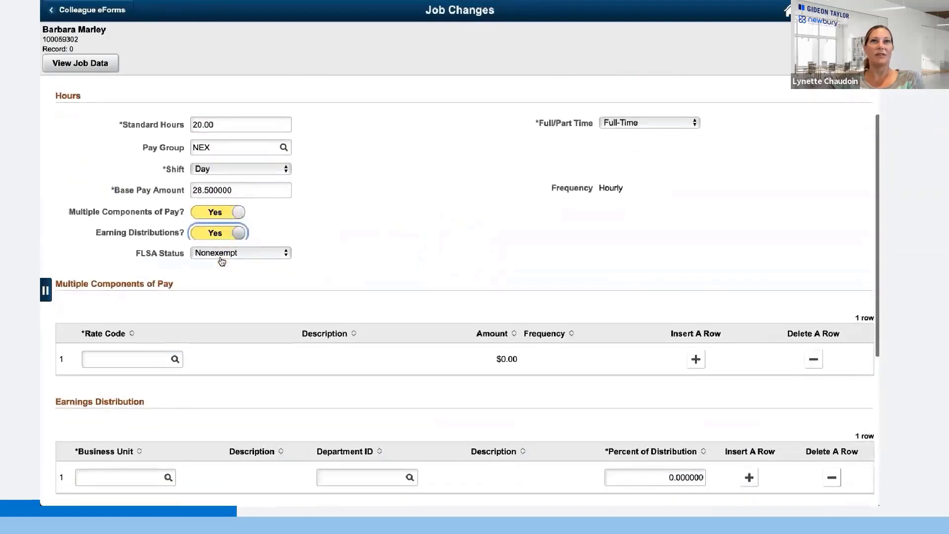
left_click(221, 232)
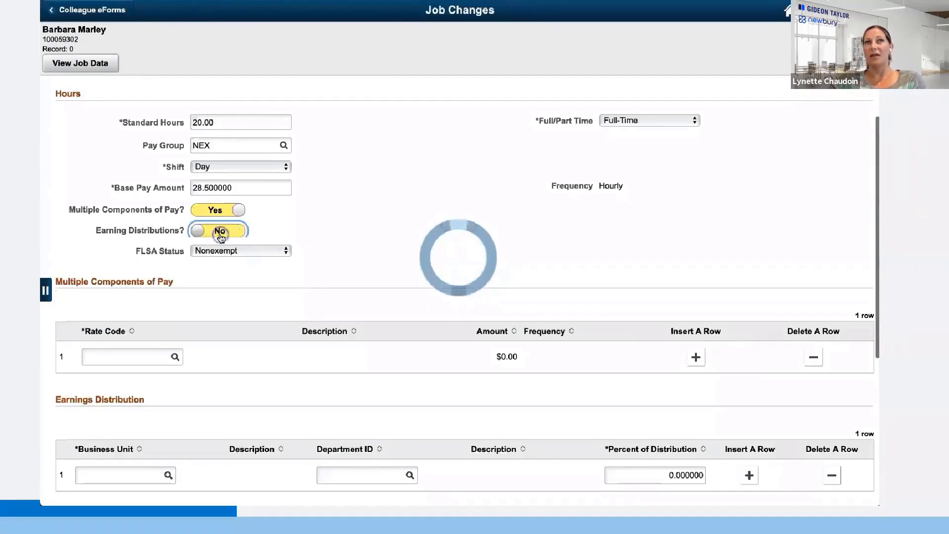
left_click(221, 210)
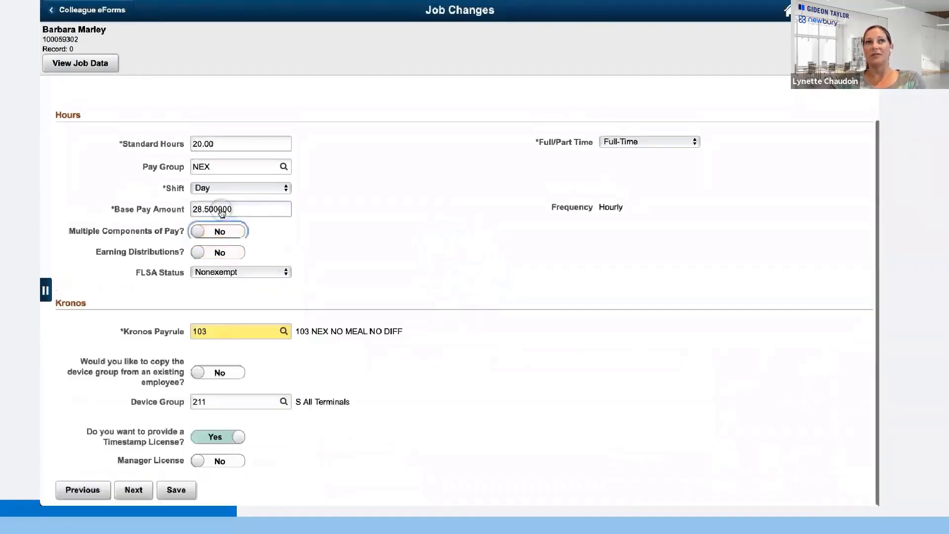
- Continue to the Action - Reason page and set the requested effective date to 2021-06-20
left_click(134, 489)
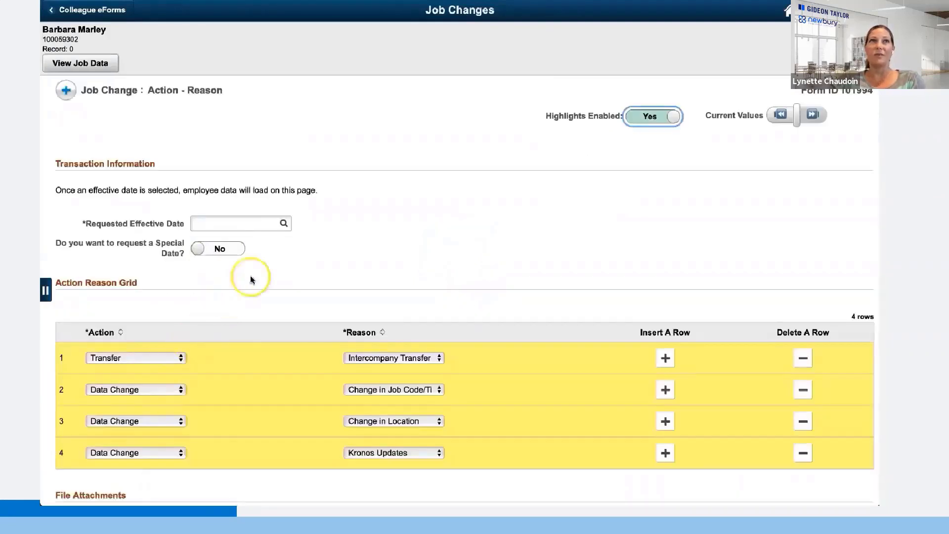
left_click(282, 224)
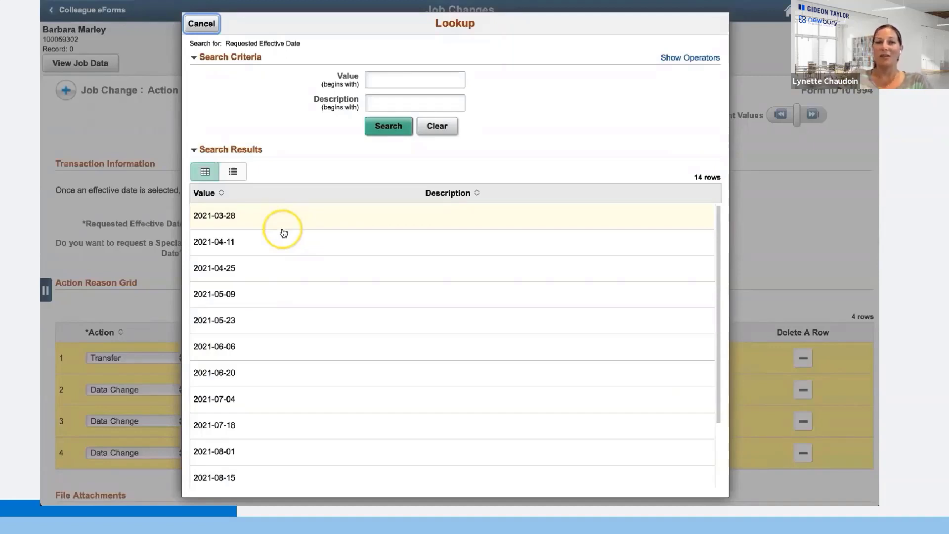
scroll(286, 301, "down", 3)
left_click(286, 301)
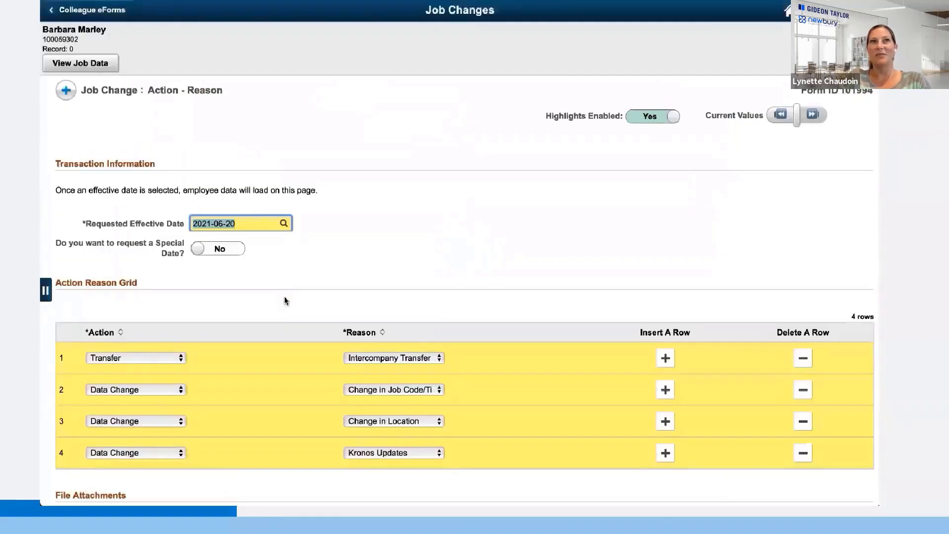
- Enable the special date request on the Action - Reason page and set the special request date to 03/30/2021
left_click(225, 252)
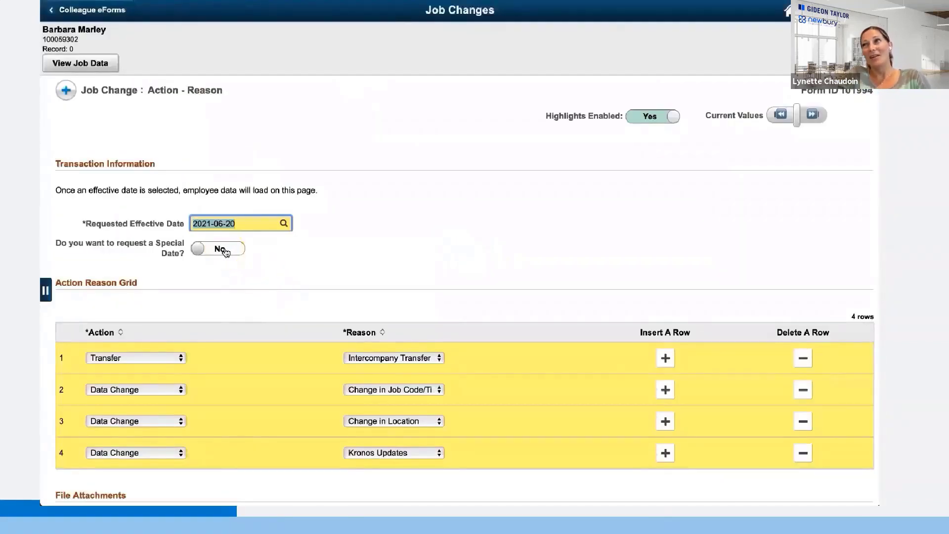
left_click(239, 251)
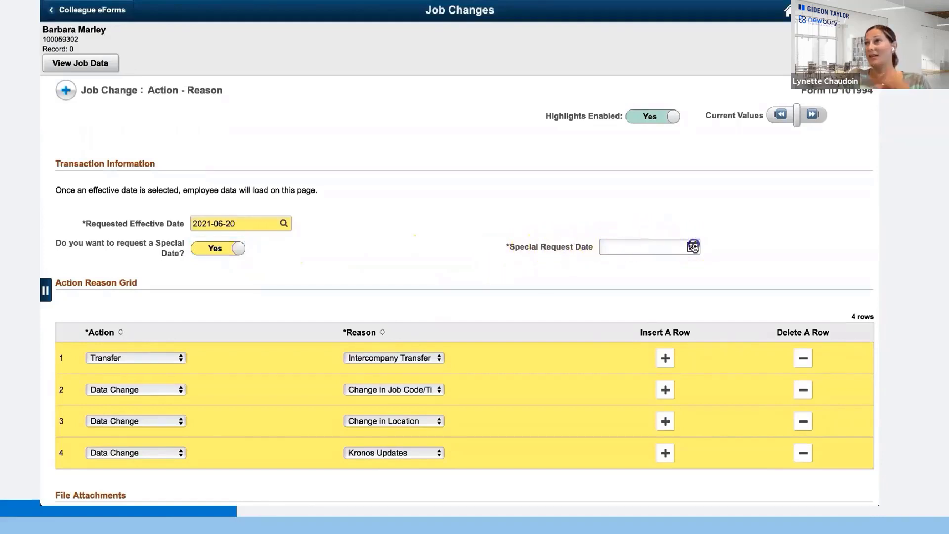
left_click(693, 246)
left_click(778, 233)
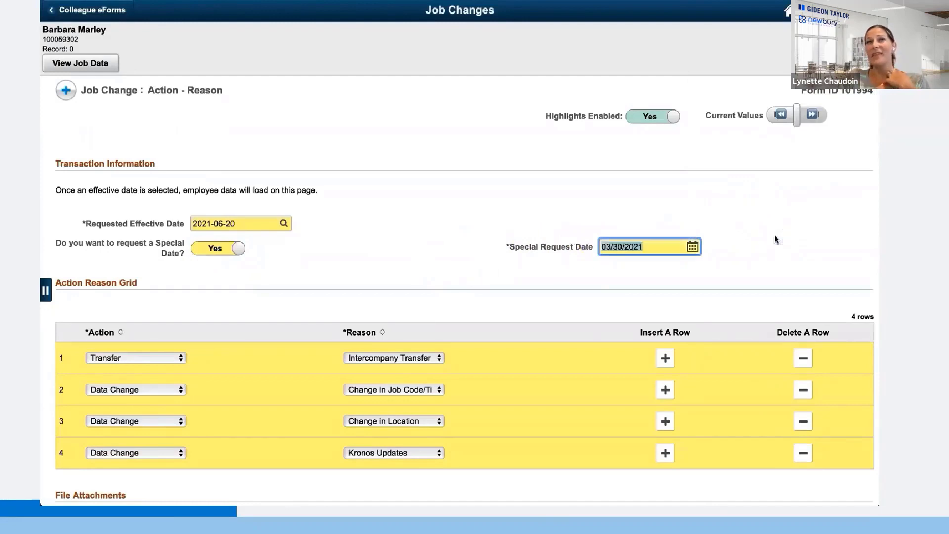
- Review the Action Reason grid and File Attachments section, and submit the Job Change eForm
scroll(774, 239, "down", 1)
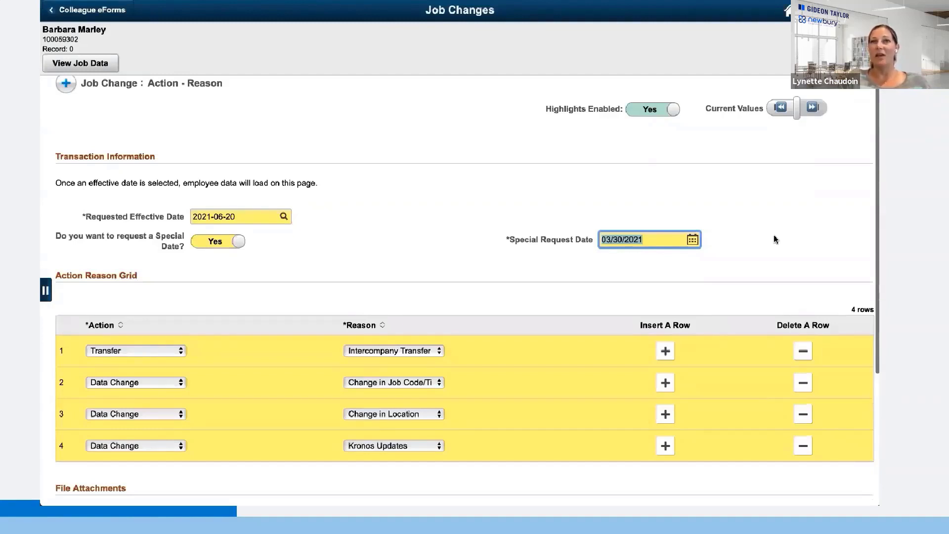
scroll(774, 239, "down", 2)
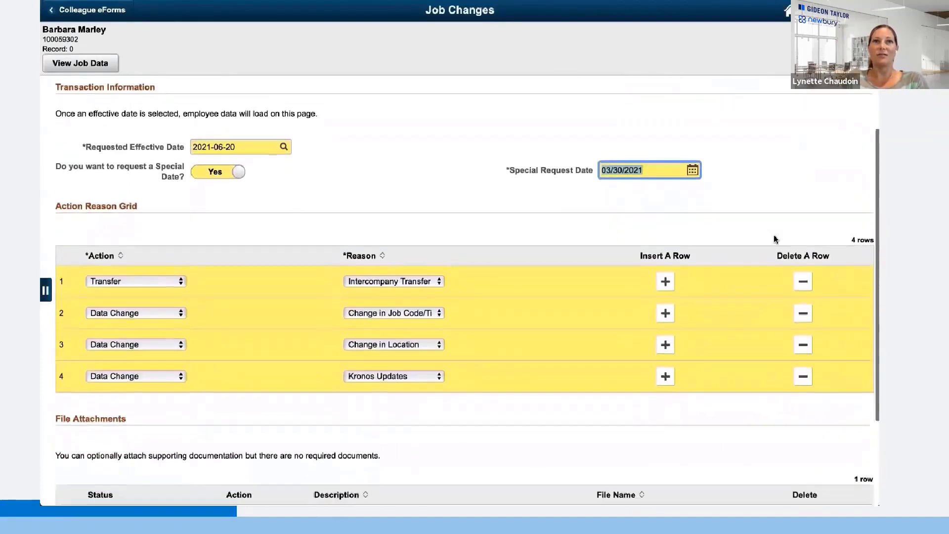
scroll(774, 239, "down", 1)
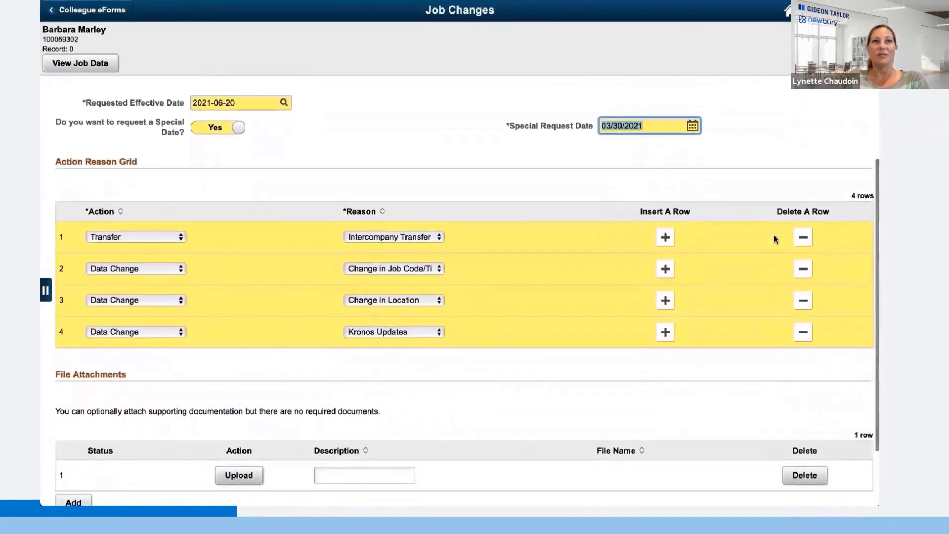
scroll(615, 355, "down", 2)
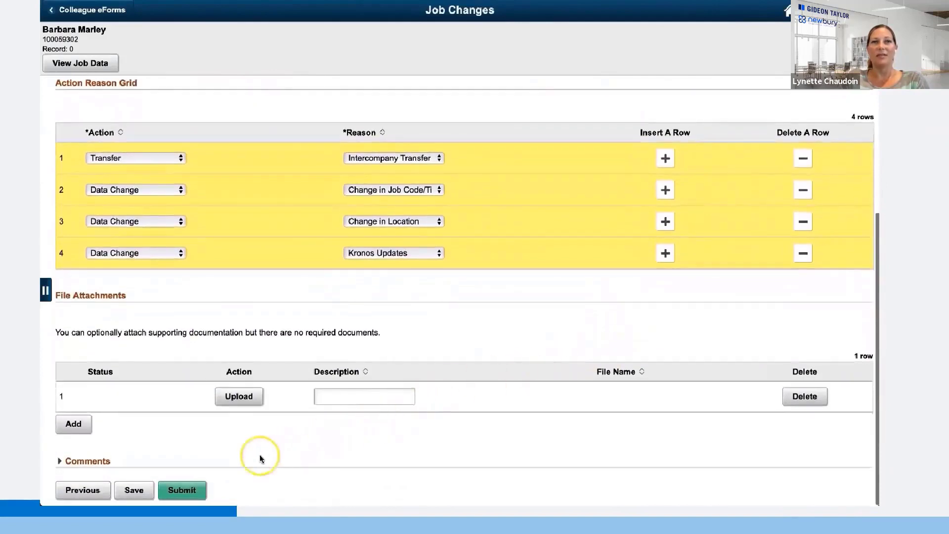
left_click(200, 489)
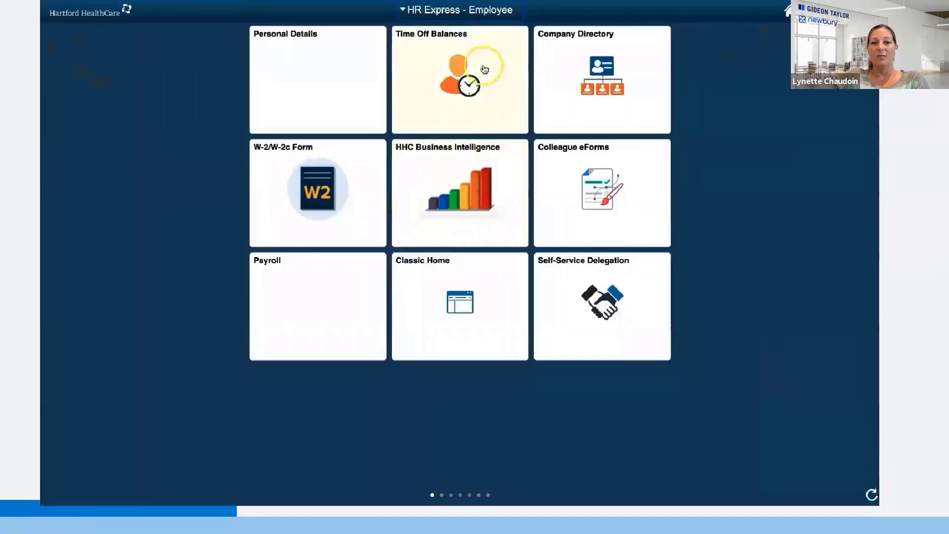
key("Right")
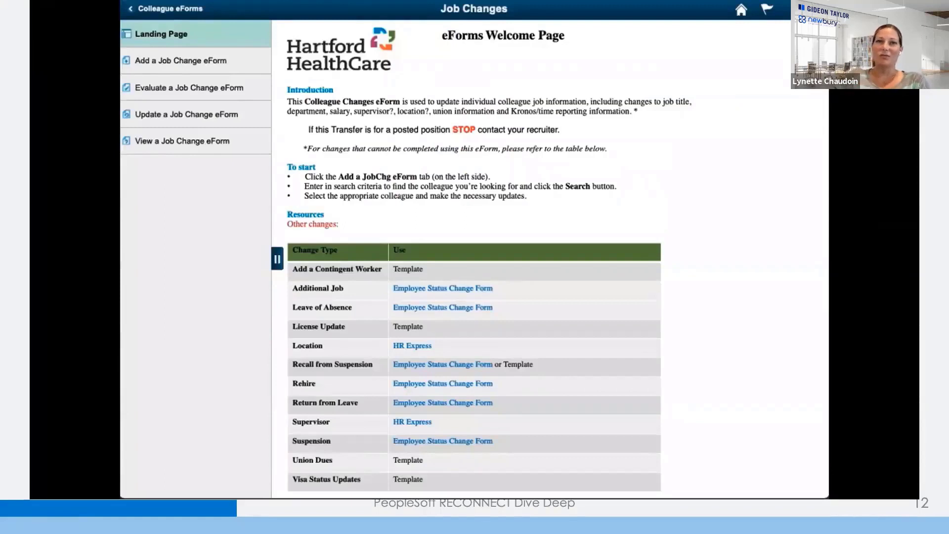
mouse_move(38, 529)
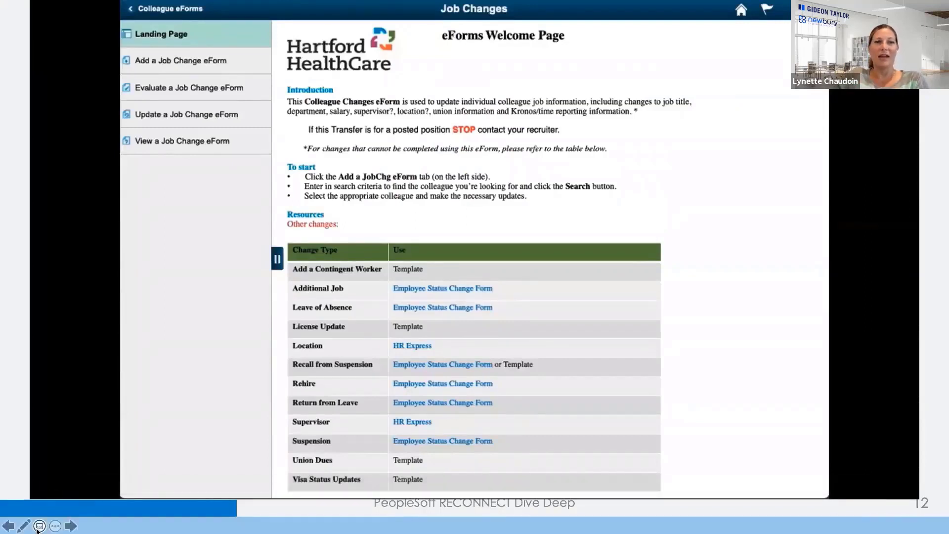
mouse_move(498, 352)
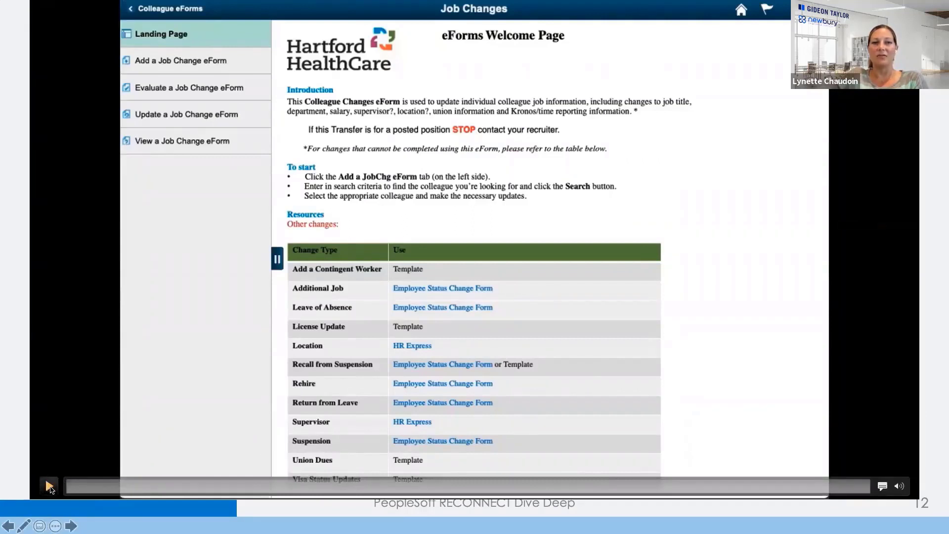
left_click(49, 487)
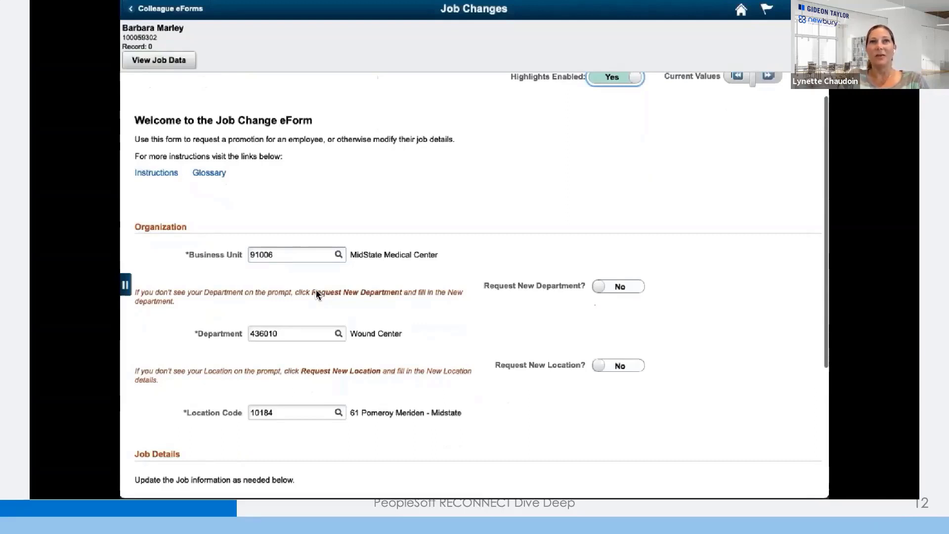
- Look up job code 101632, Staff Registered Nurse, and select it in the Job Details section
scroll(317, 294, "down", 3)
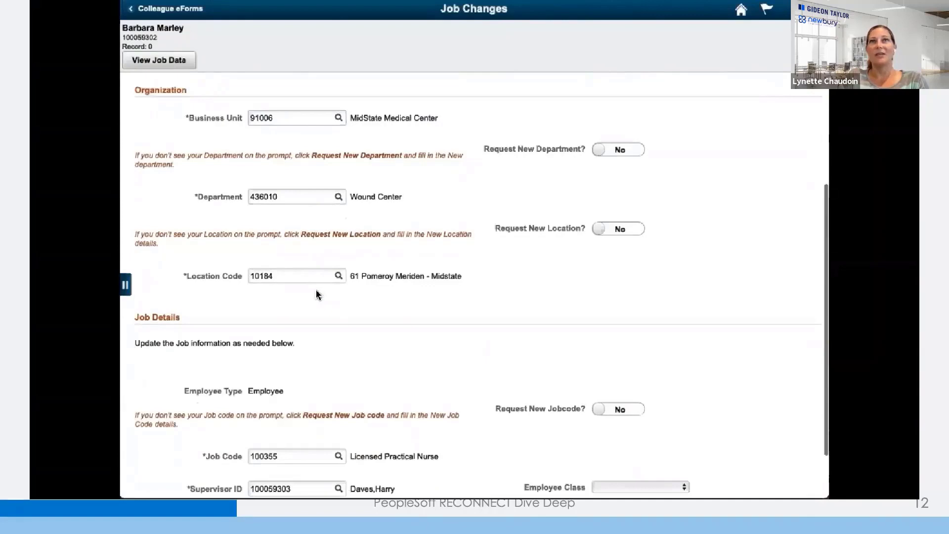
scroll(317, 294, "down", 2)
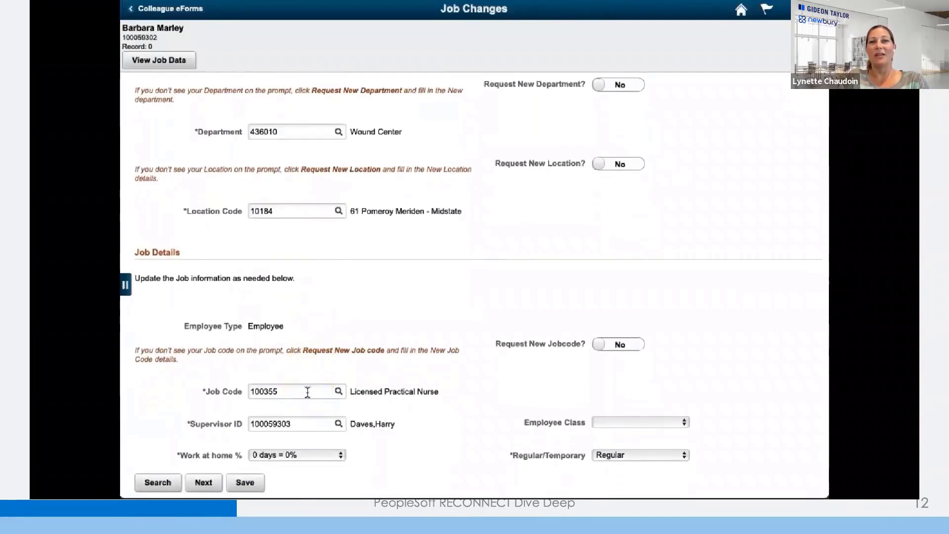
left_click(339, 393)
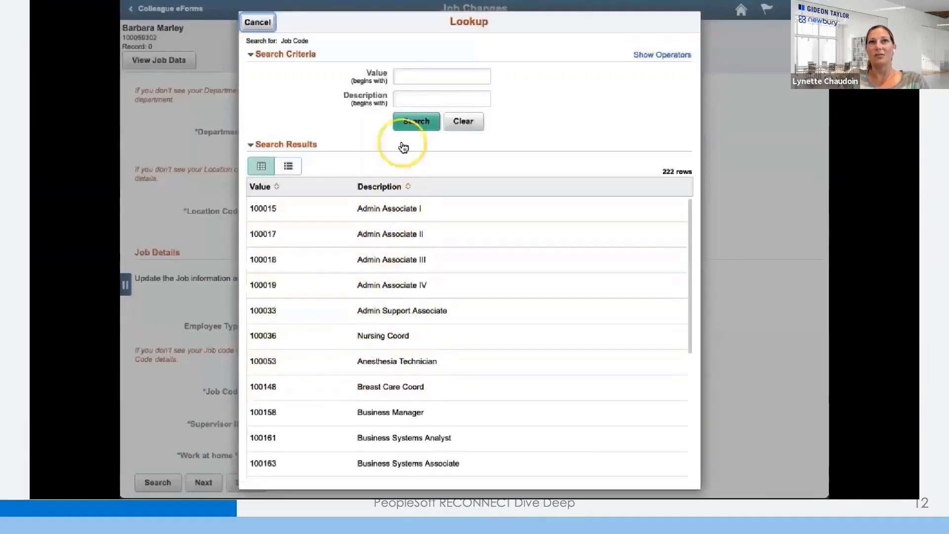
left_click(408, 76)
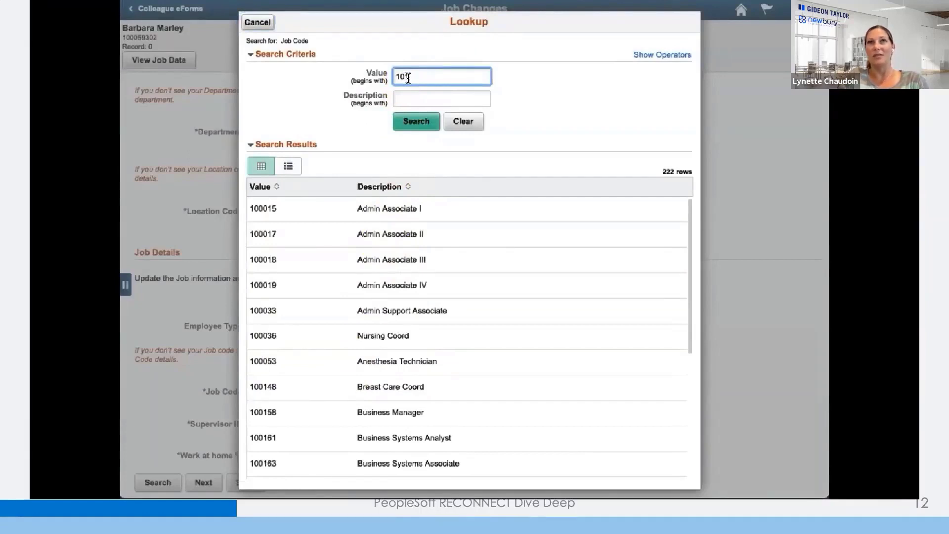
left_click(410, 121)
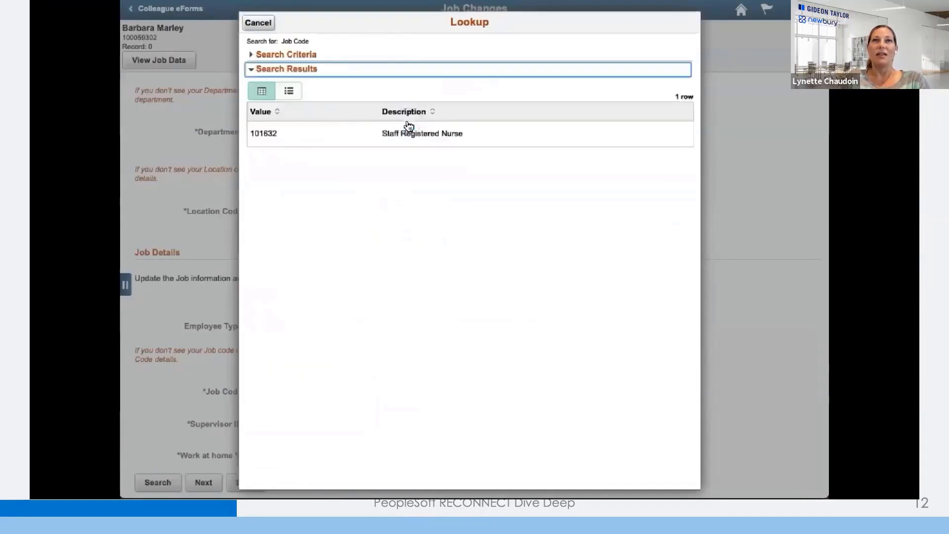
left_click(403, 134)
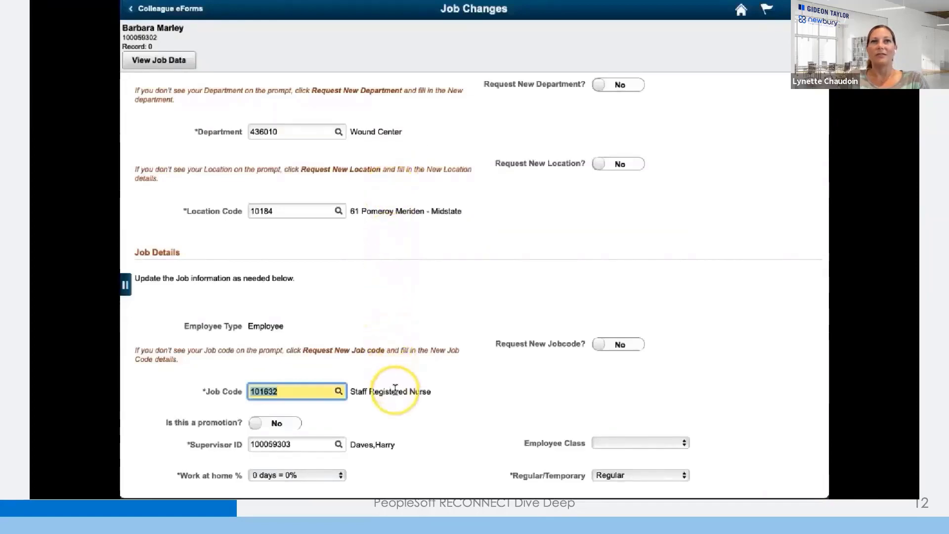
- Set the job code to 101026 and continue past Additional Job Information to the Action - Reason page
scroll(396, 391, "down", 1)
scroll(397, 391, "down", 5)
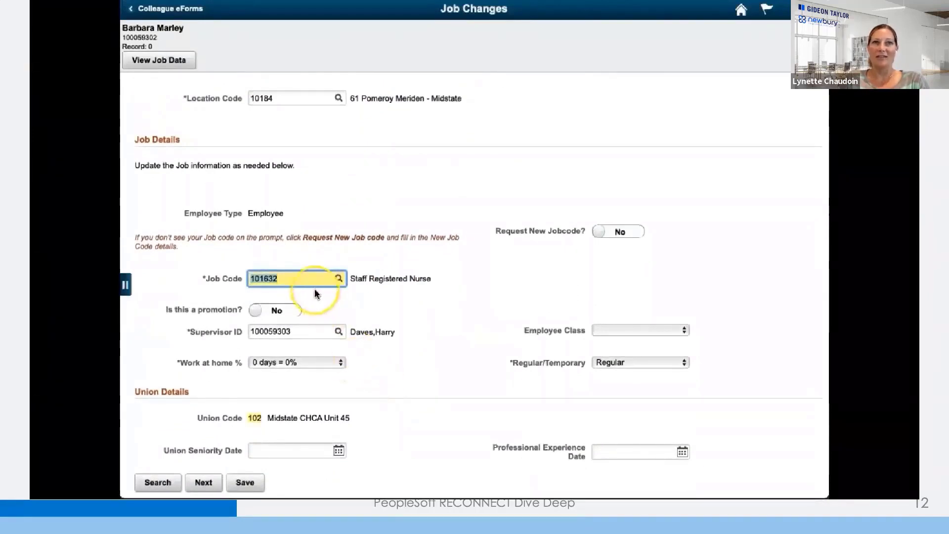
type("10")
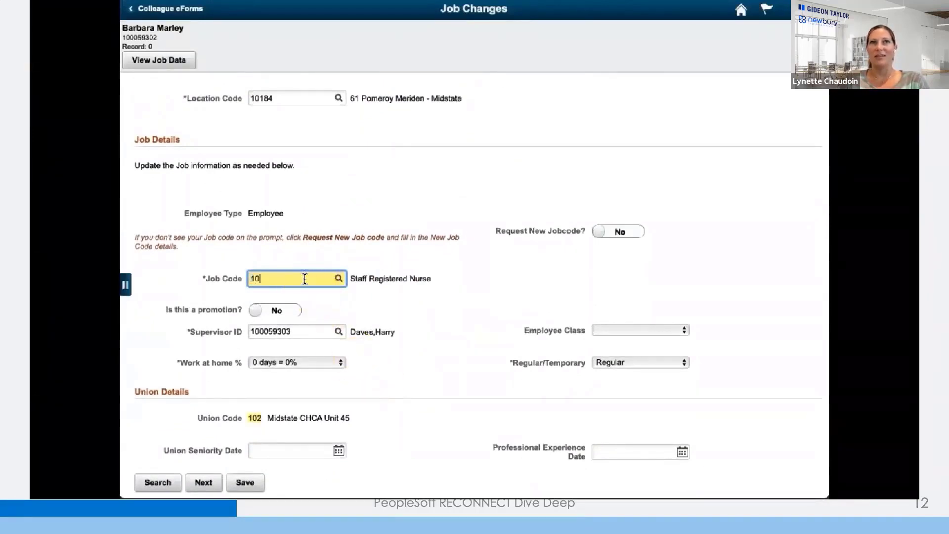
type("1026")
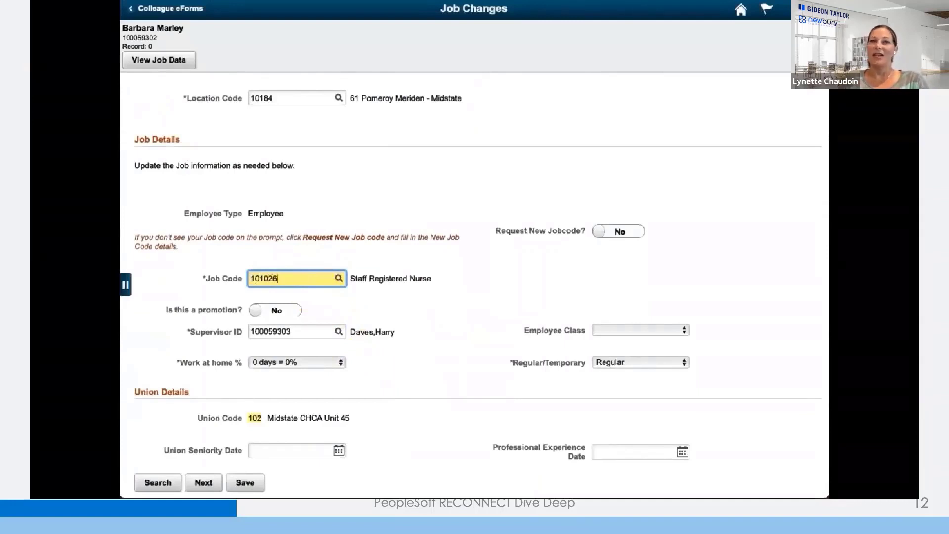
key("Tab")
left_click(212, 489)
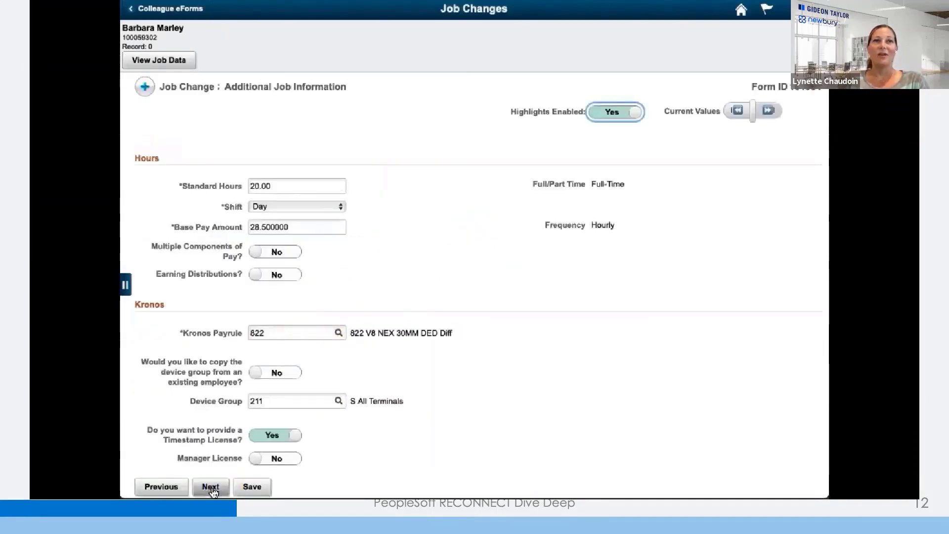
left_click(212, 489)
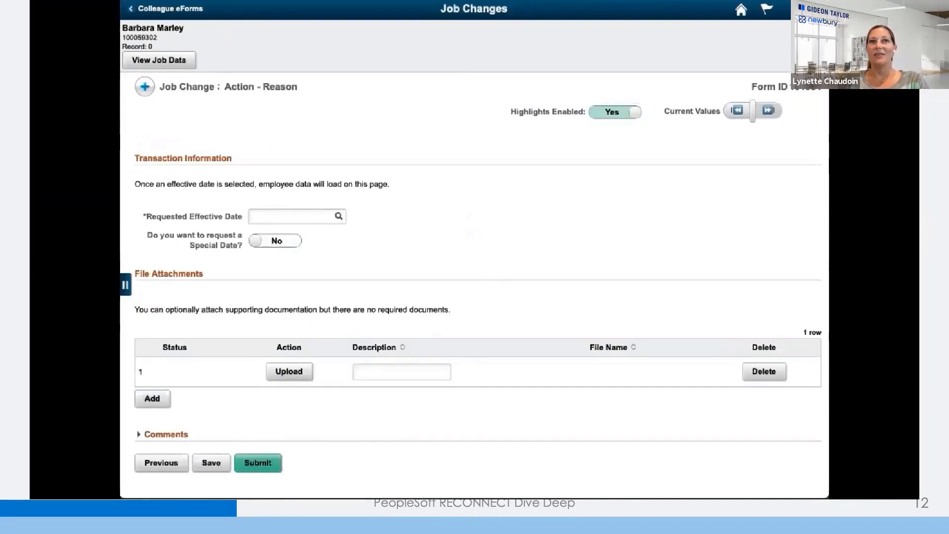
- Look up the available requested effective dates and select 2021-03-28
left_click(381, 247)
left_click(339, 218)
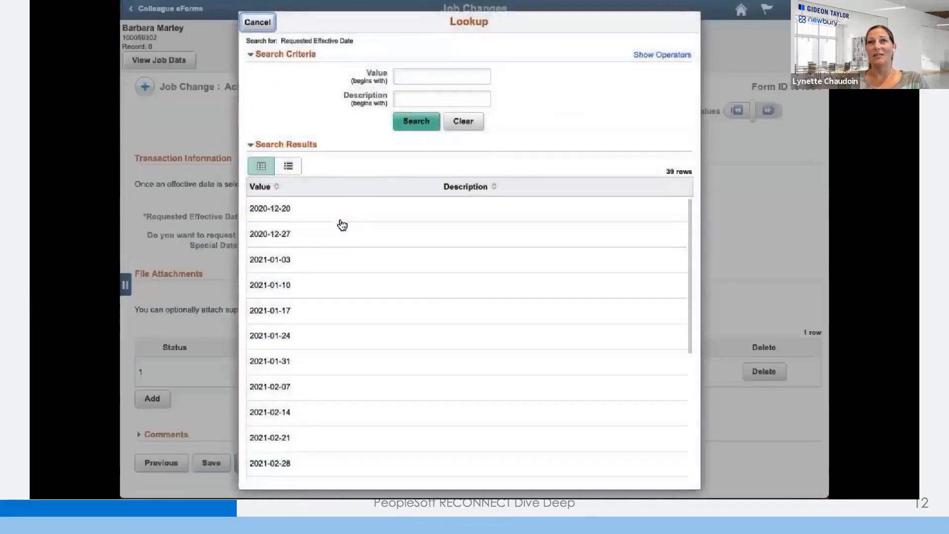
left_click(369, 285)
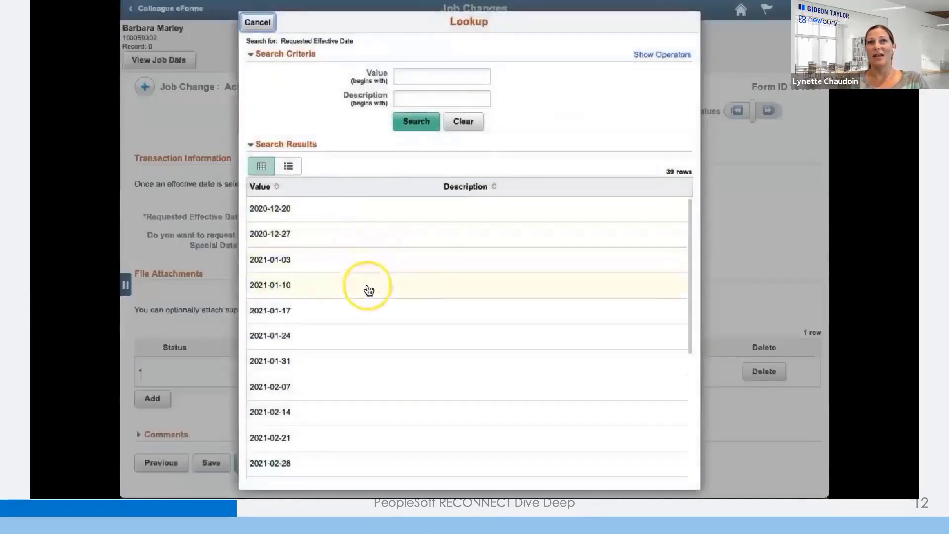
scroll(371, 295, "down", 1)
scroll(370, 296, "down", 4)
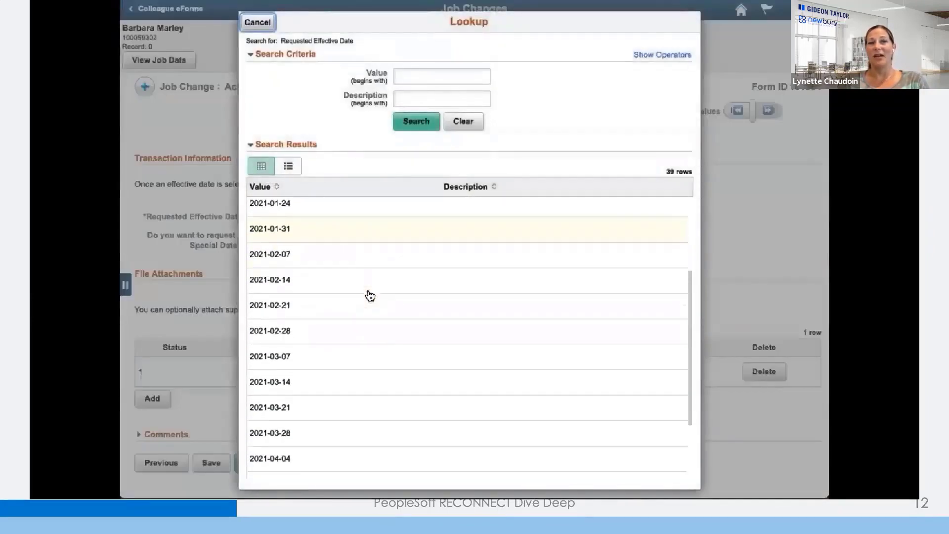
scroll(370, 296, "down", 1)
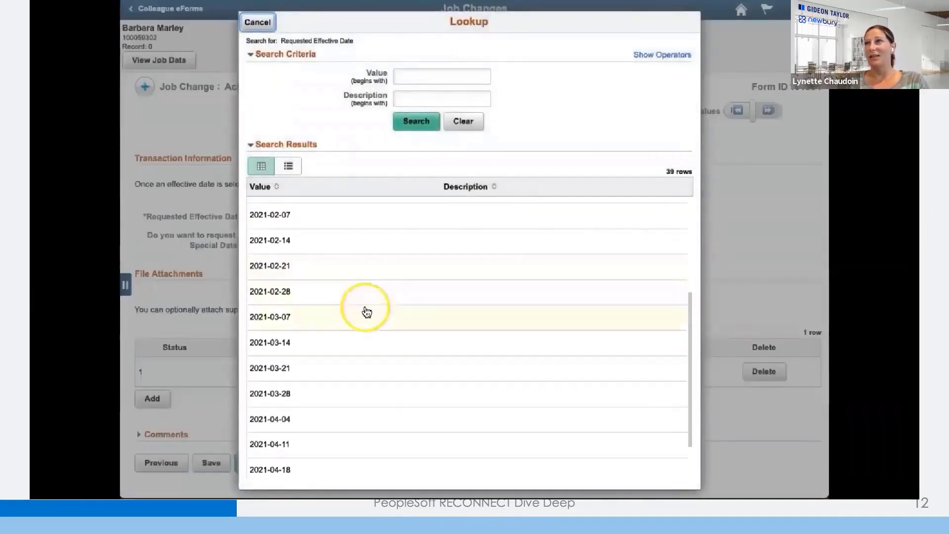
left_click(348, 397)
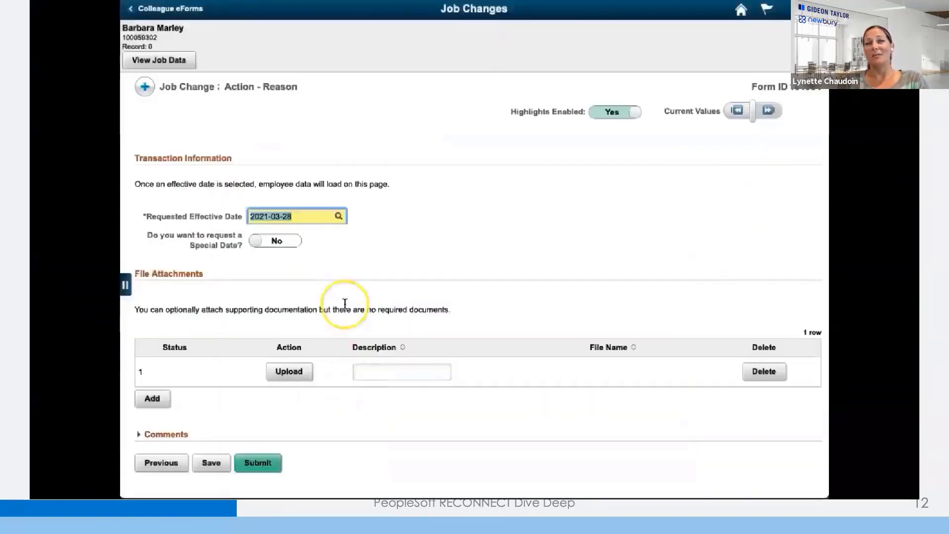
- Change the requested effective date to 2021-03-21 using the date lookup
left_click(339, 217)
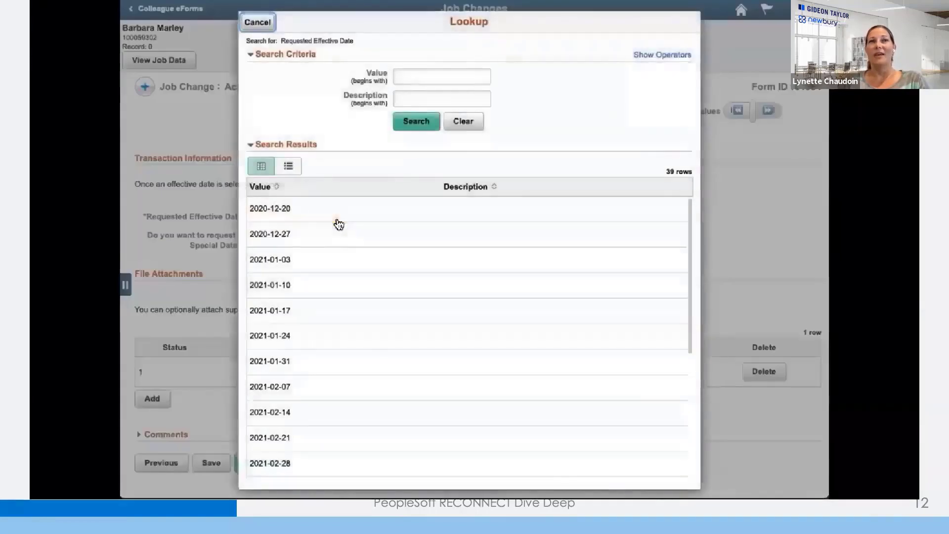
scroll(352, 414, "down", 4)
scroll(353, 414, "down", 3)
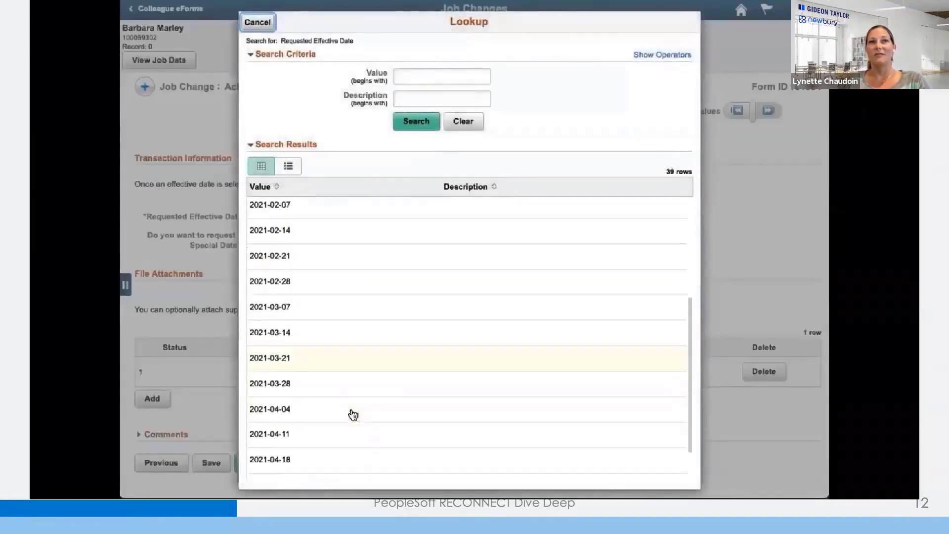
left_click(327, 322)
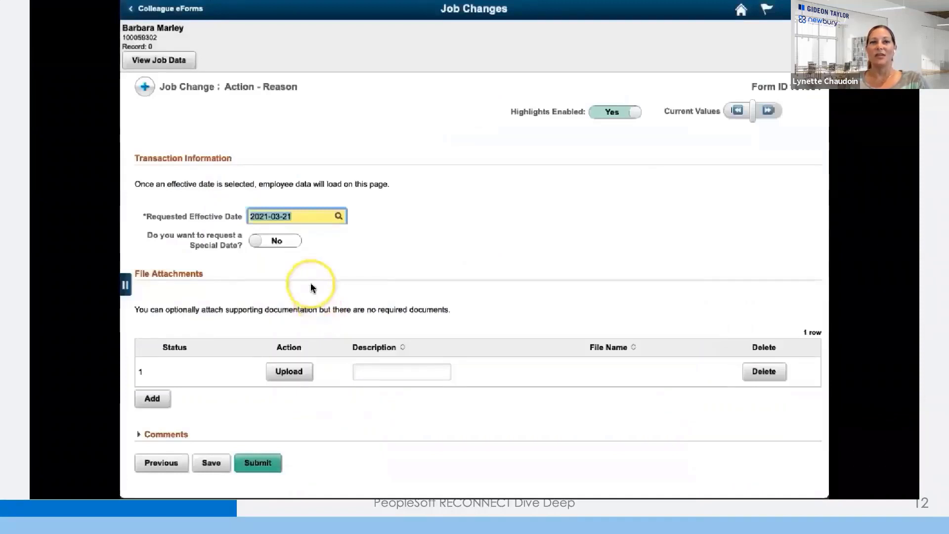
- Enable the special date request and set the special request date to 03/16/2021
left_click(275, 243)
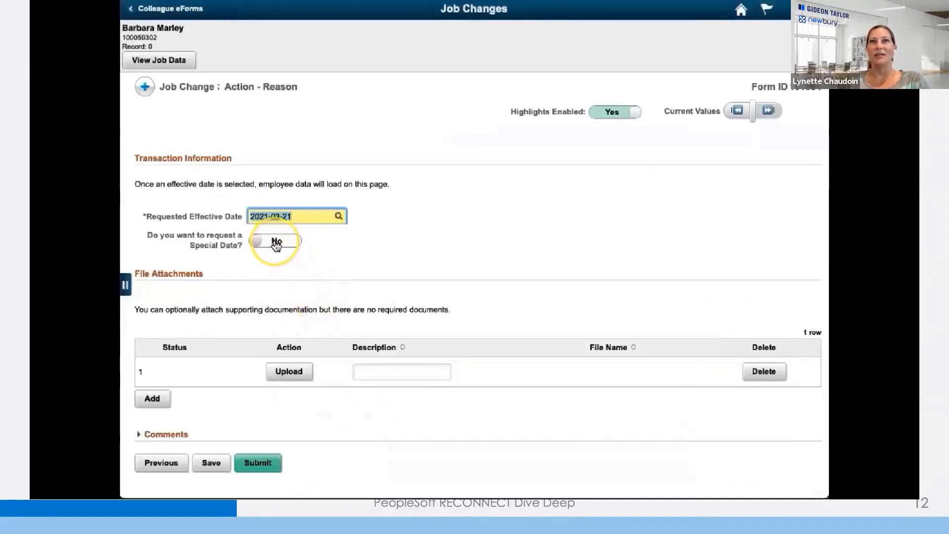
left_click(277, 244)
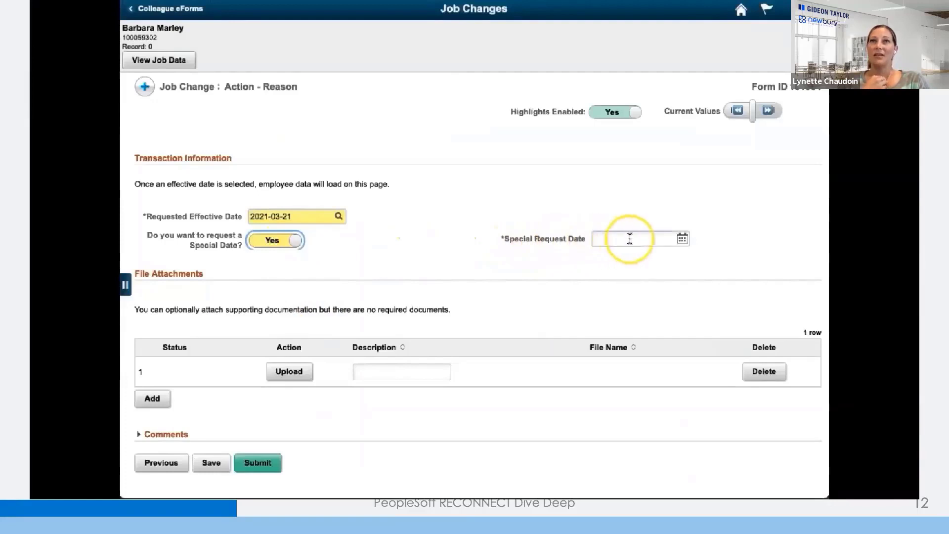
left_click(683, 239)
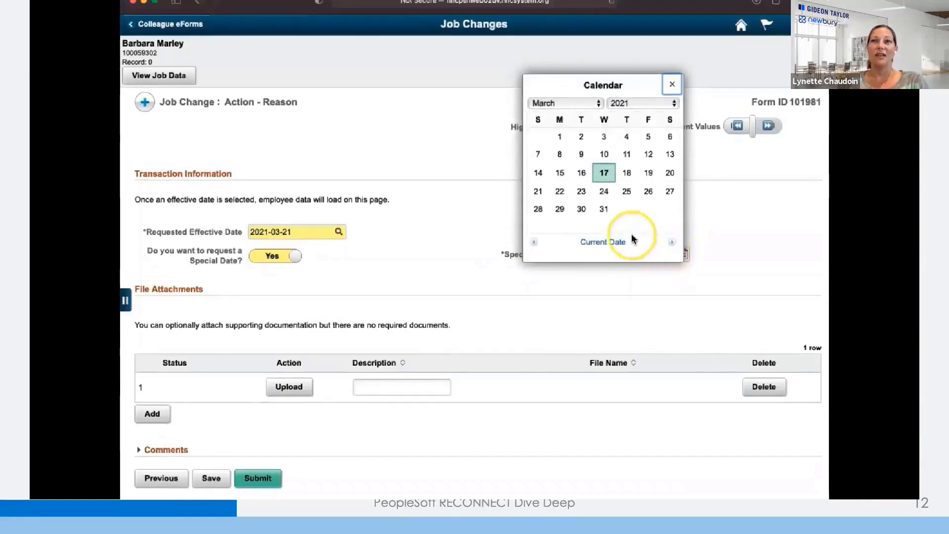
left_click(561, 192)
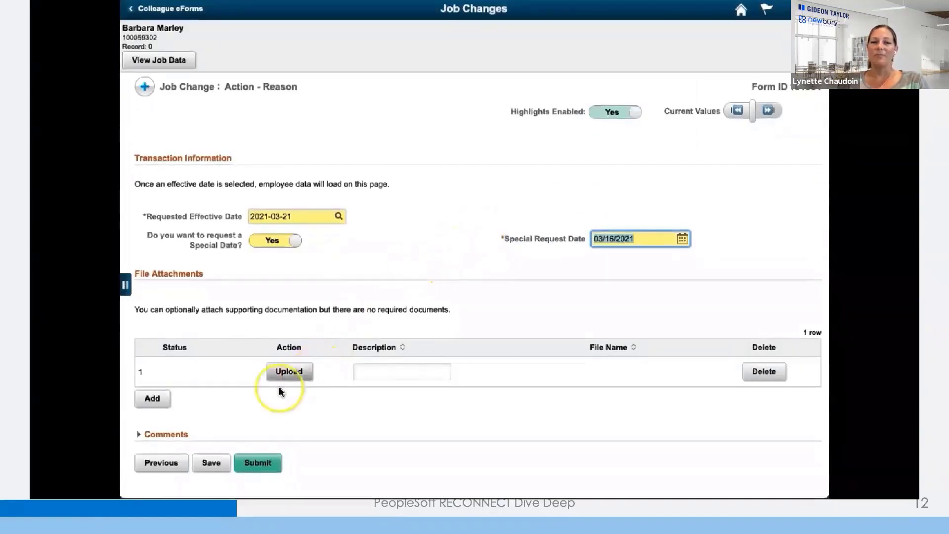
- Expand the Comments section and enter the comment "Hello! Thanks for processing my request"
left_click(152, 435)
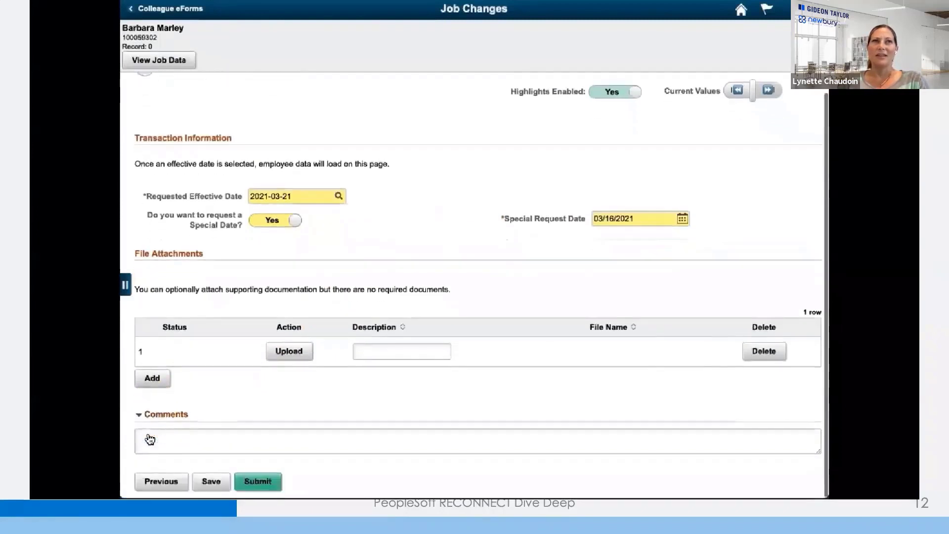
left_click(156, 434)
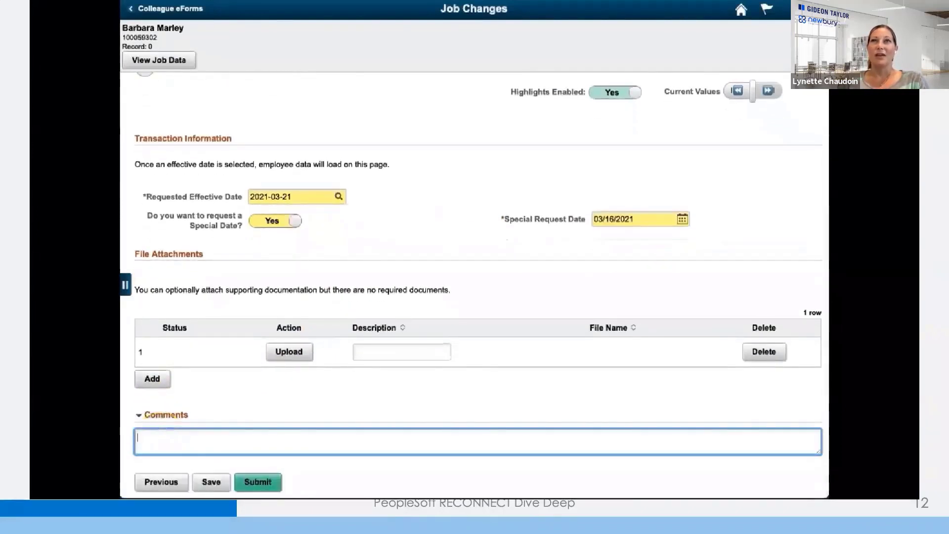
type("Hello")
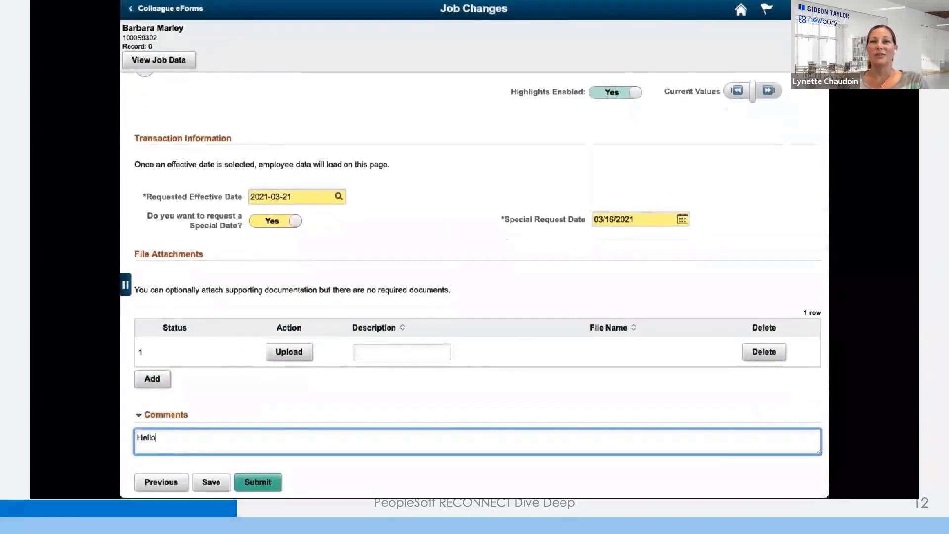
type("! Thank")
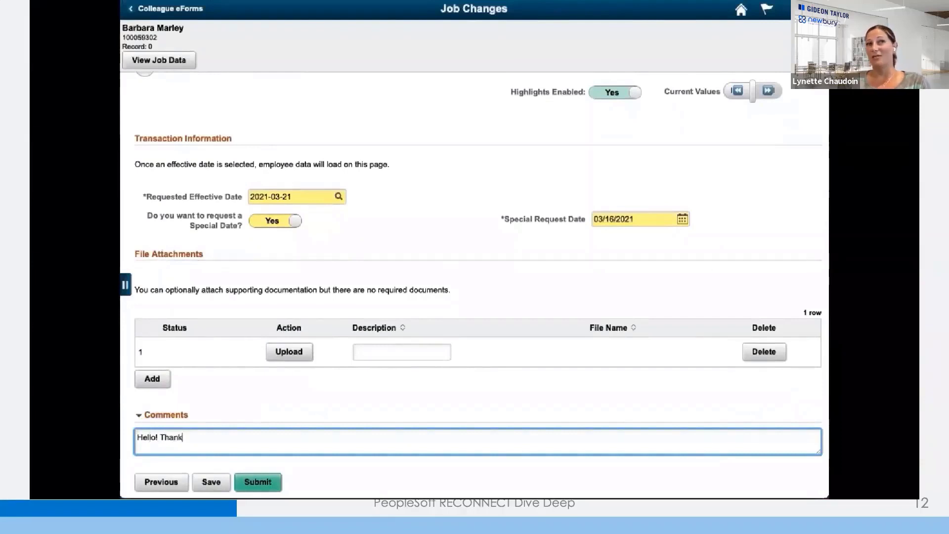
type("s for process")
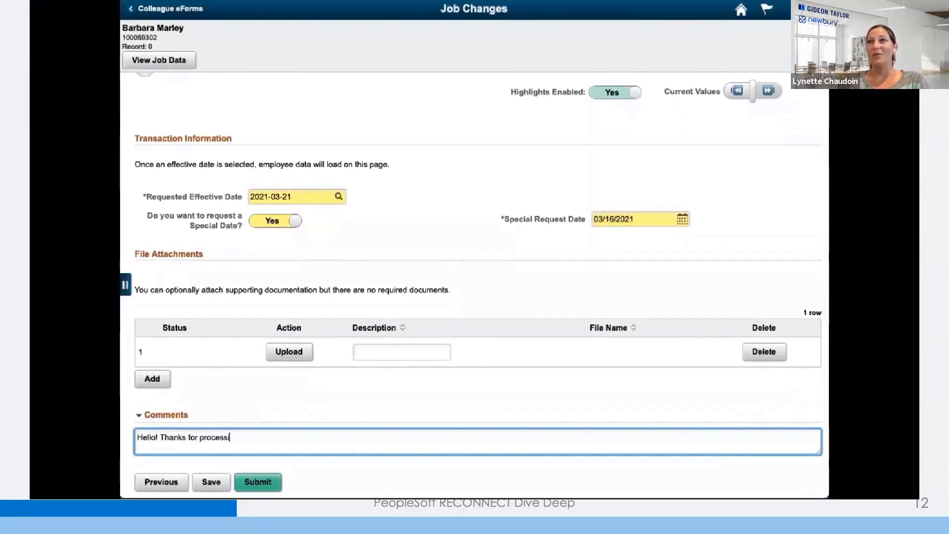
type("ing my request")
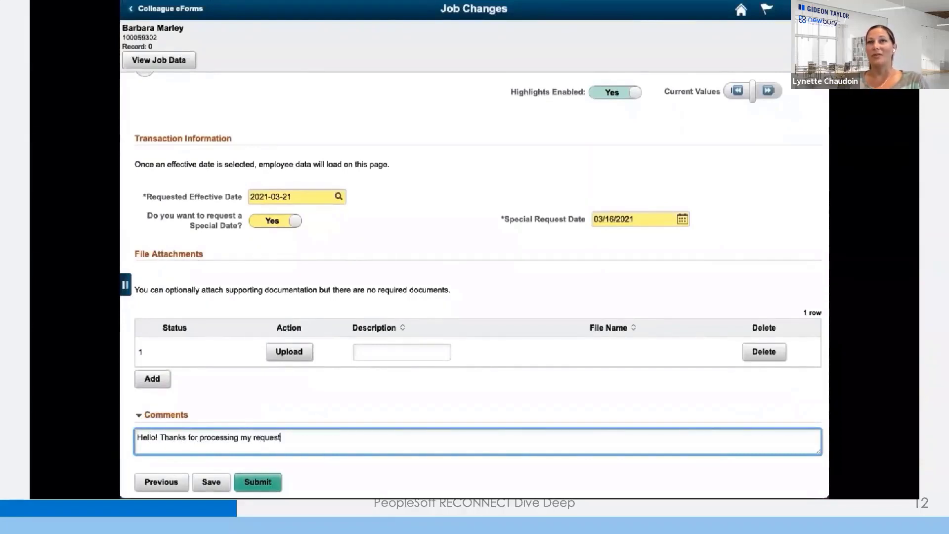
key("Tab")
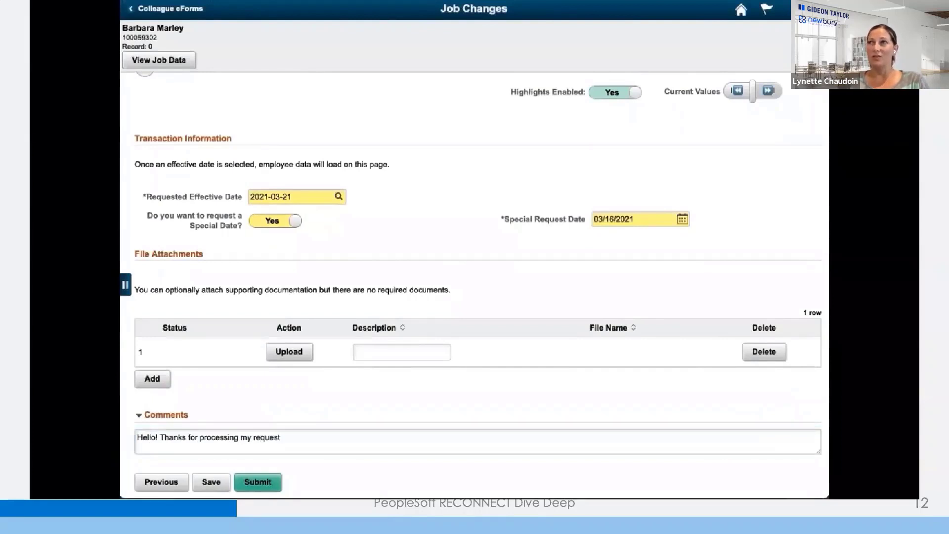
- Submit the Job Change eForm and view its approval route
left_click(257, 486)
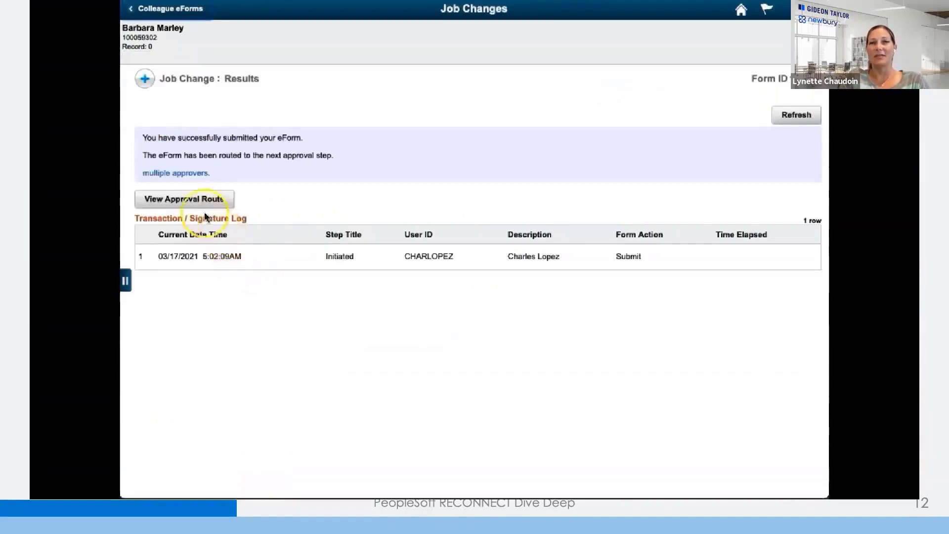
left_click(192, 203)
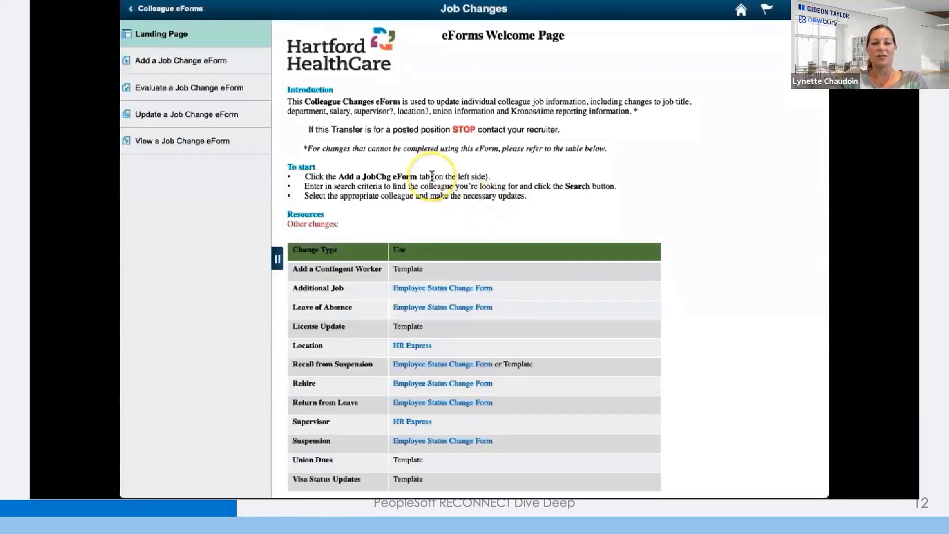
key("Right")
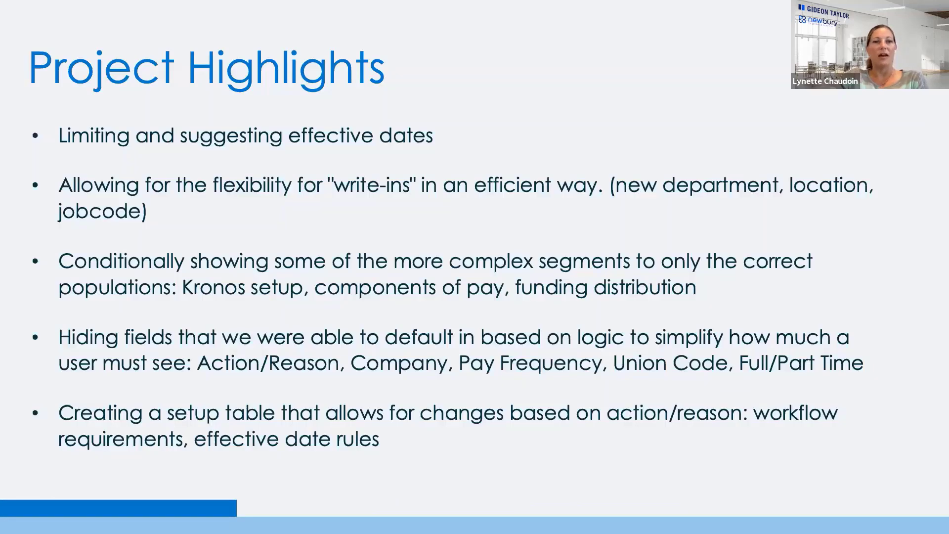